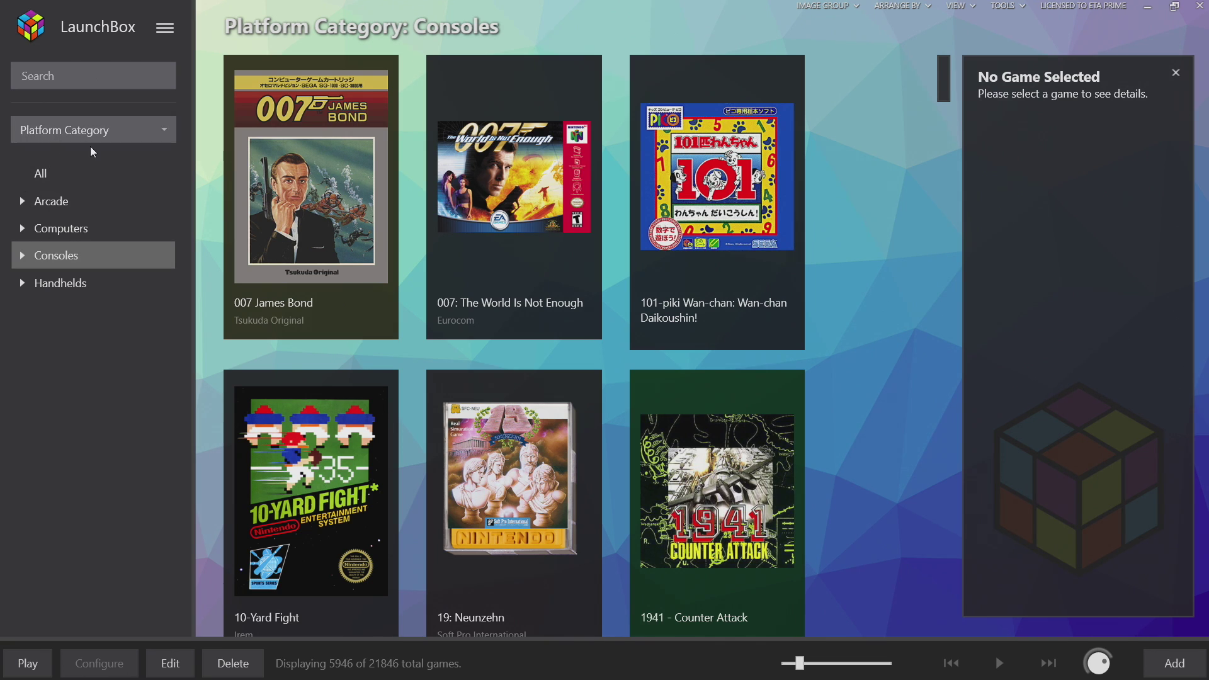
# Step: Group the sidebar by Platform, look at the Atari 2600 options, then return to Platform Category
pyautogui.click(168, 135)
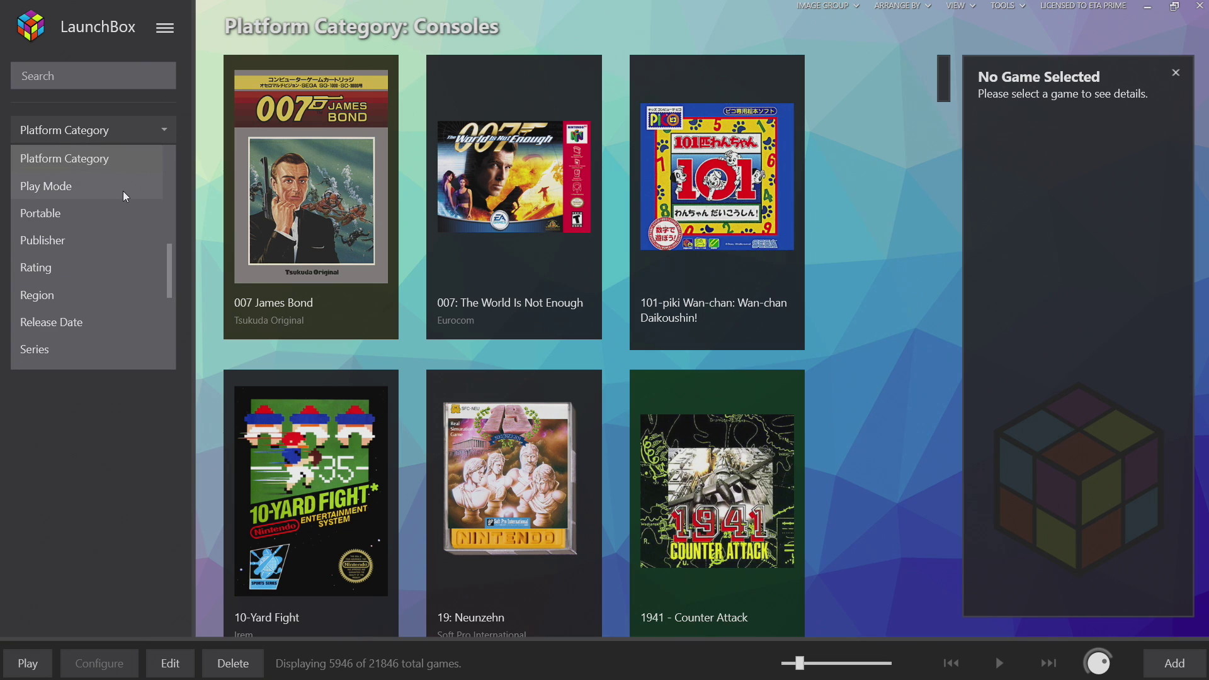
pyautogui.scroll(1, 122, 192)
pyautogui.click(58, 213)
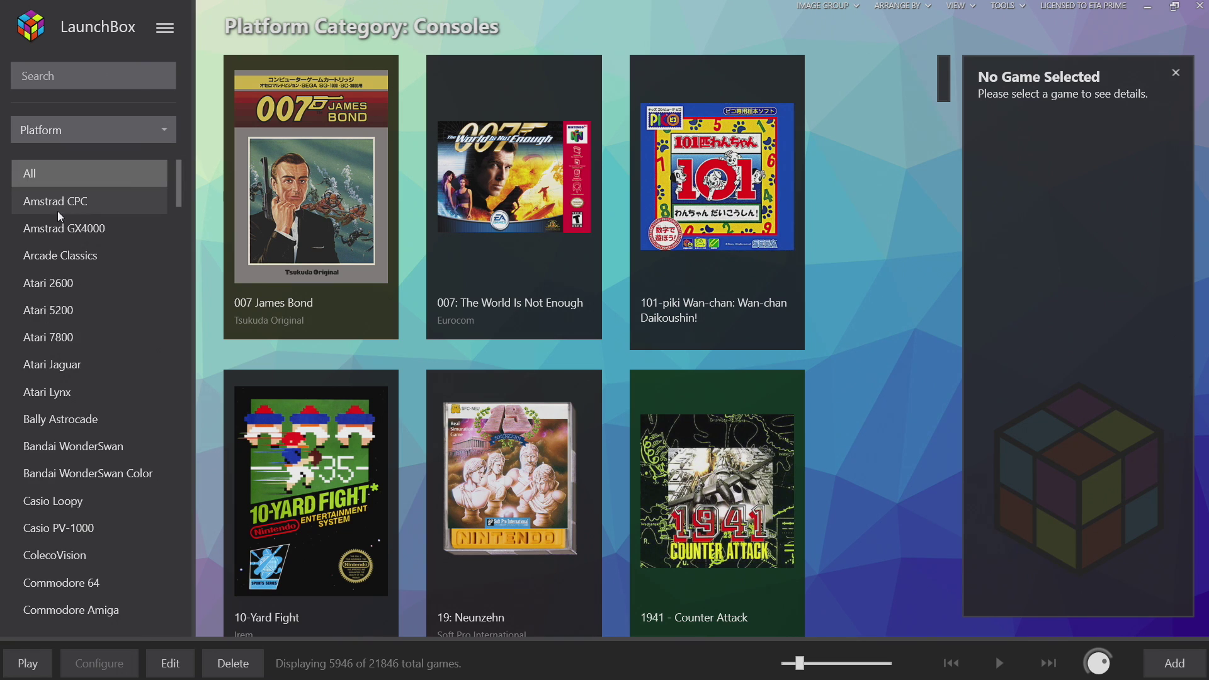
pyautogui.rightClick(51, 284)
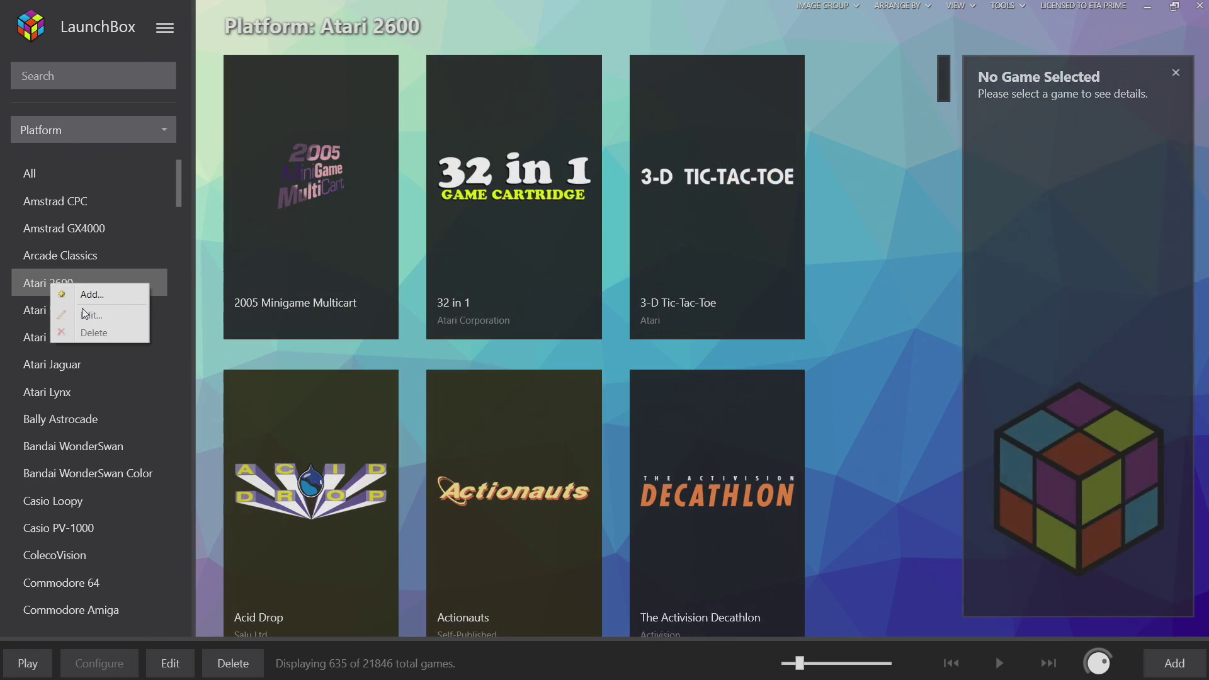
pyautogui.click(74, 134)
pyautogui.click(85, 185)
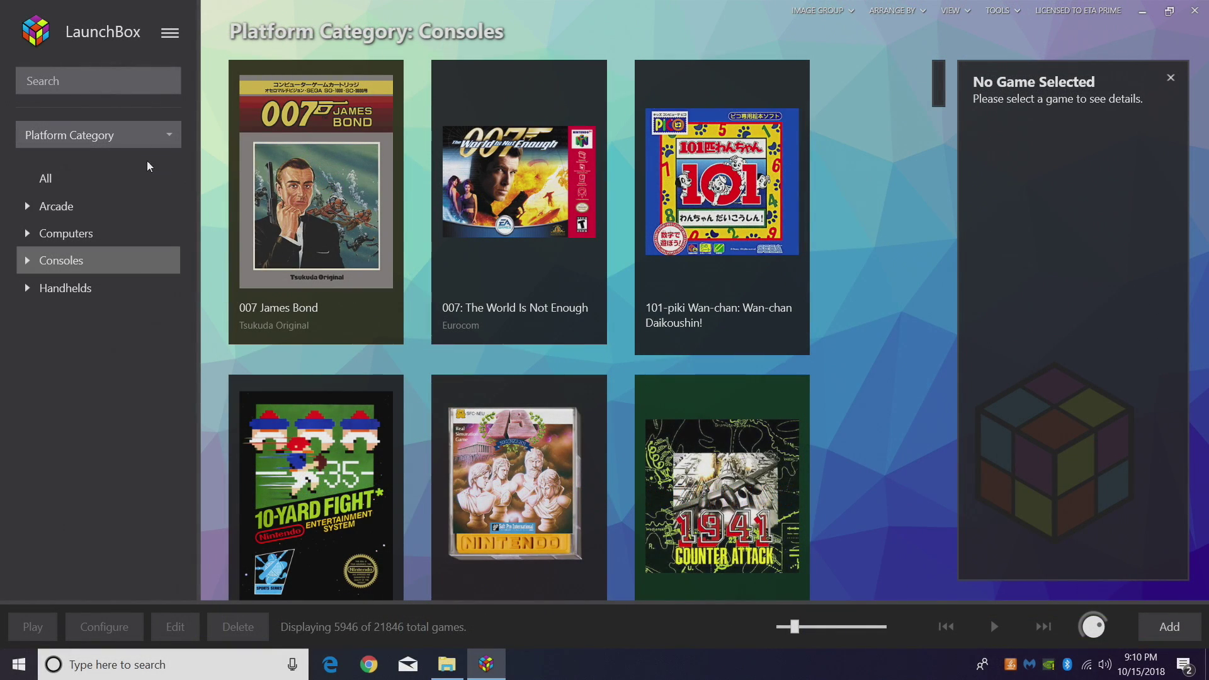
# Step: Try the Playlist grouping, then expand Consoles to show its Atari, Nintendo and Sega subcategories
pyautogui.click(156, 140)
pyautogui.scroll(-3, 170, 302)
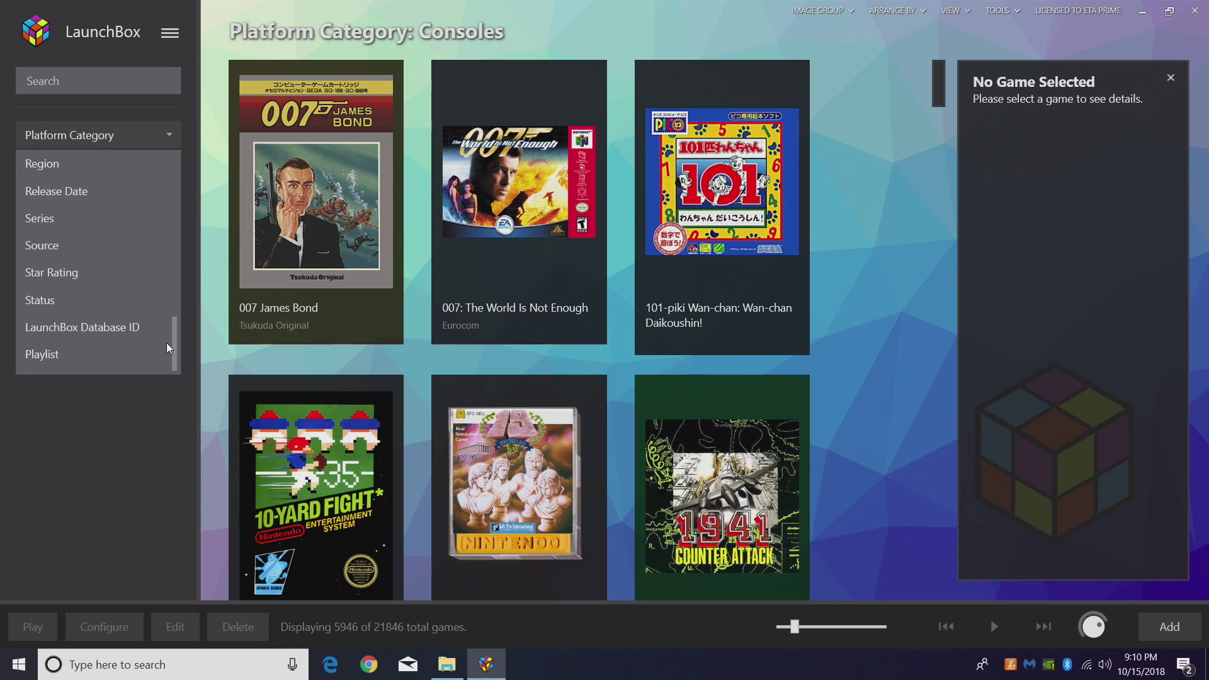
pyautogui.click(56, 360)
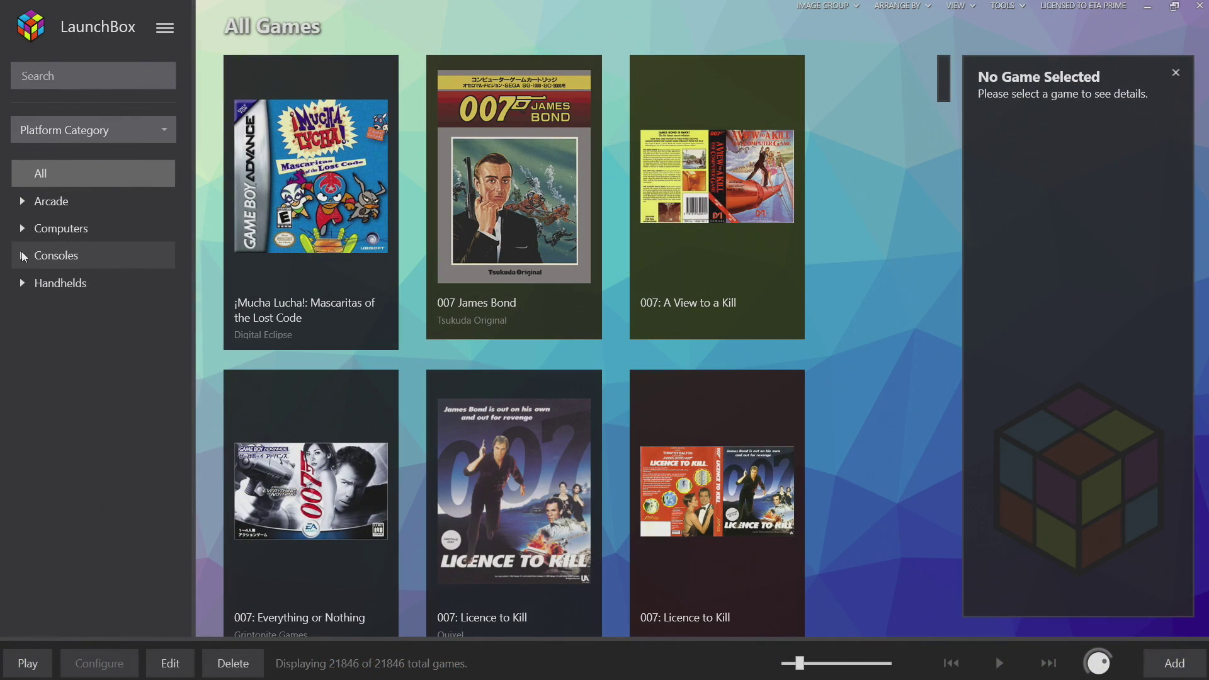
pyautogui.click(22, 256)
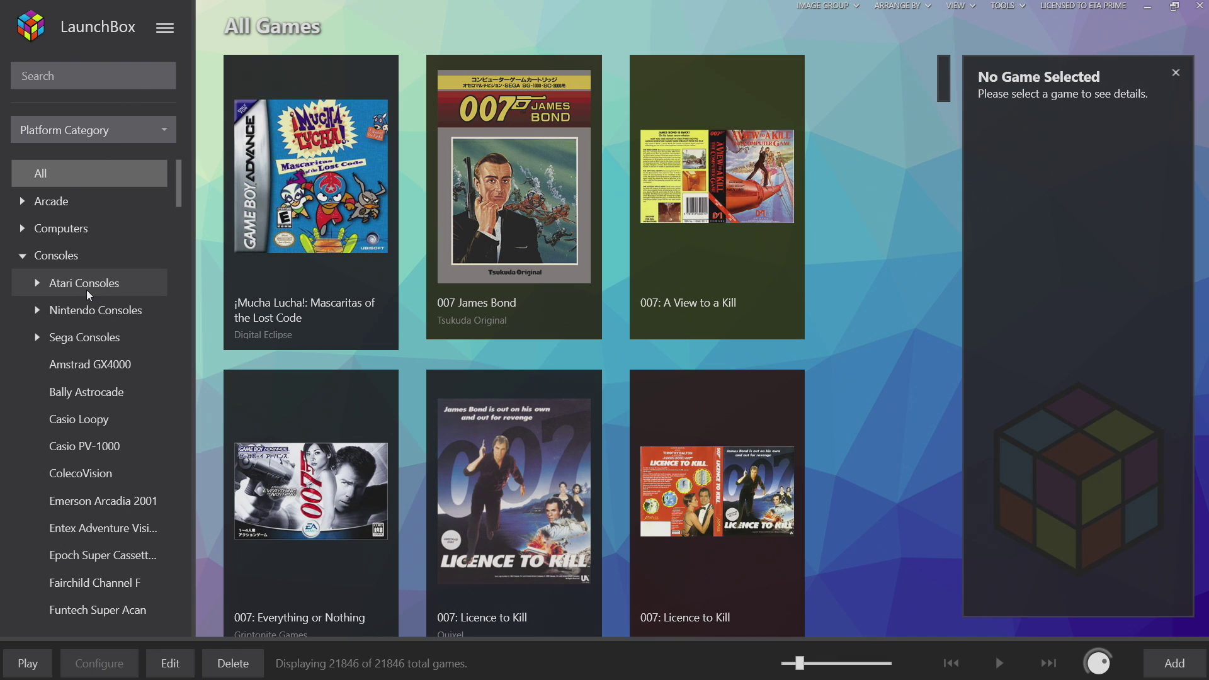
# Step: Expand Atari Consoles, view the Atari 2600, 5200, 7800 and Jaguar games, then collapse it
pyautogui.click(37, 284)
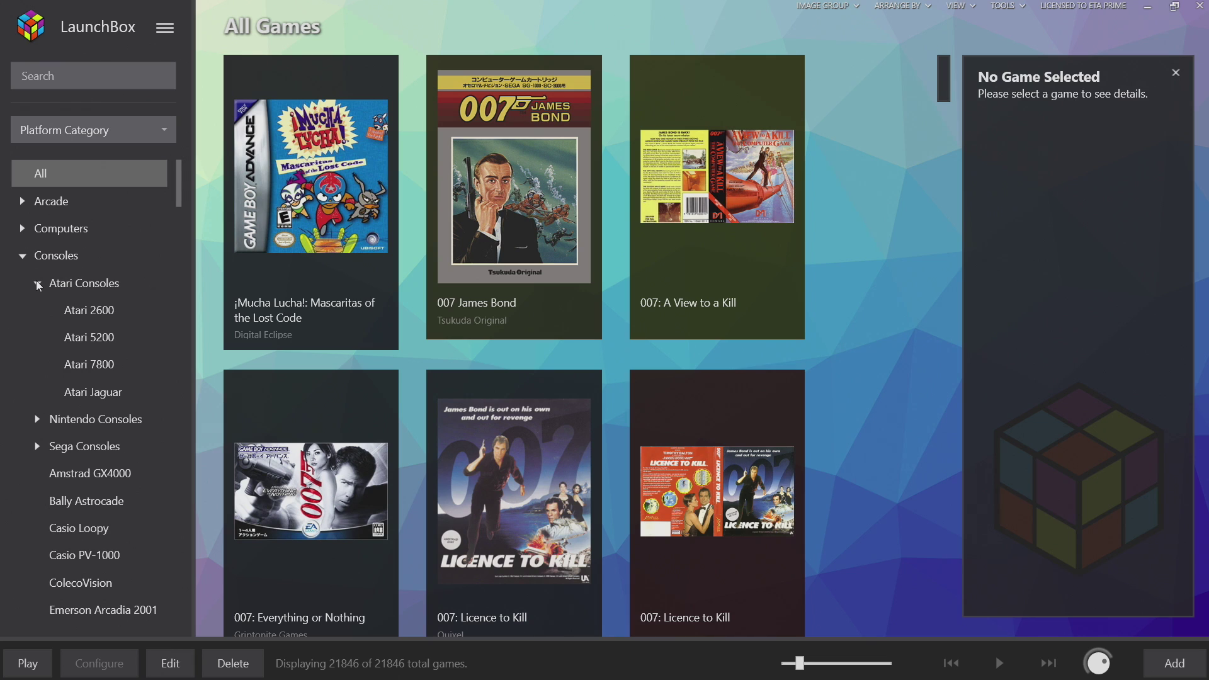
pyautogui.click(86, 310)
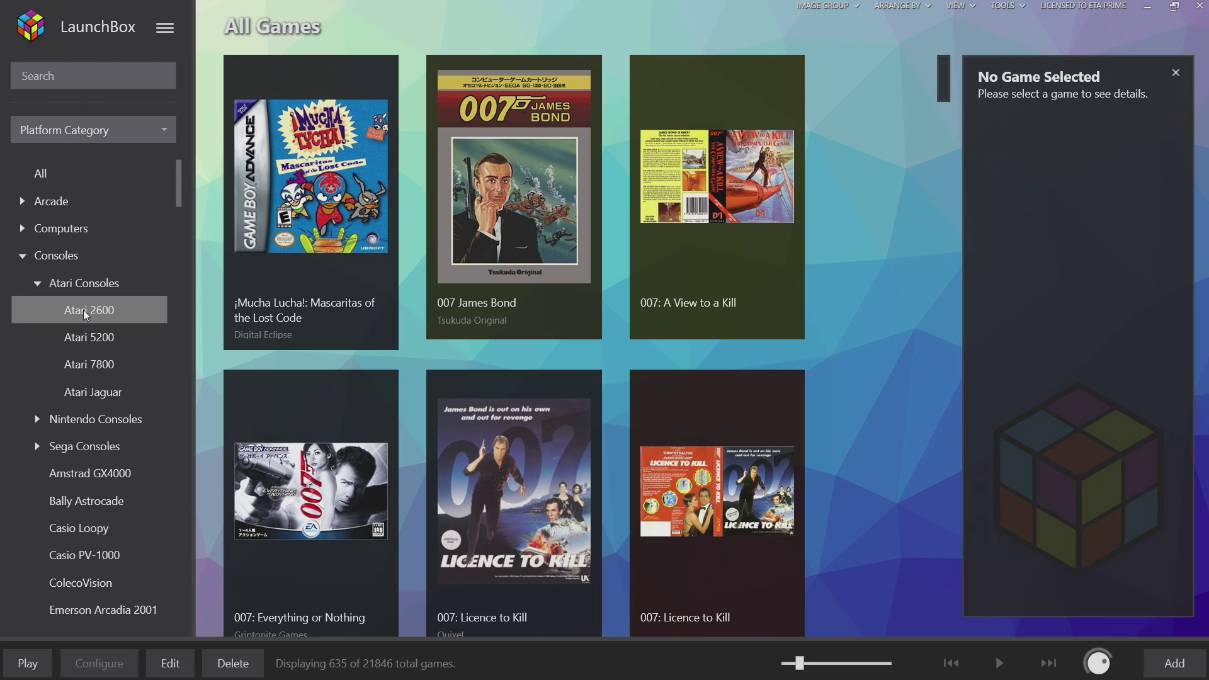
pyautogui.click(90, 338)
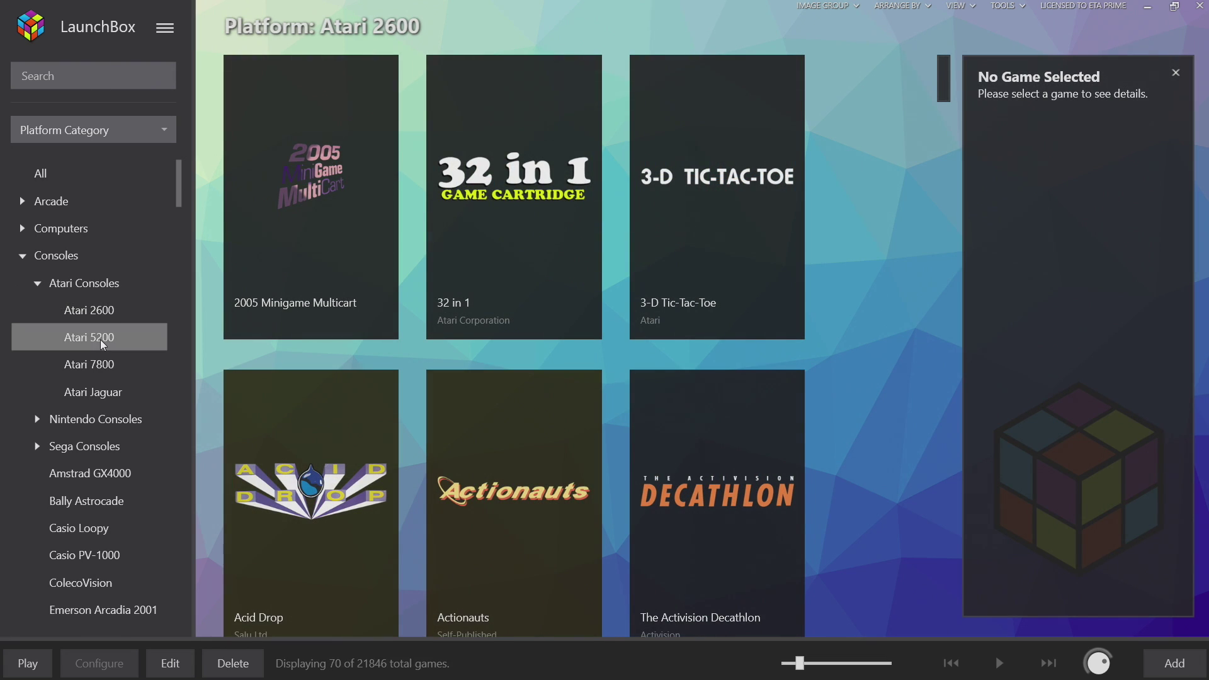
pyautogui.click(105, 371)
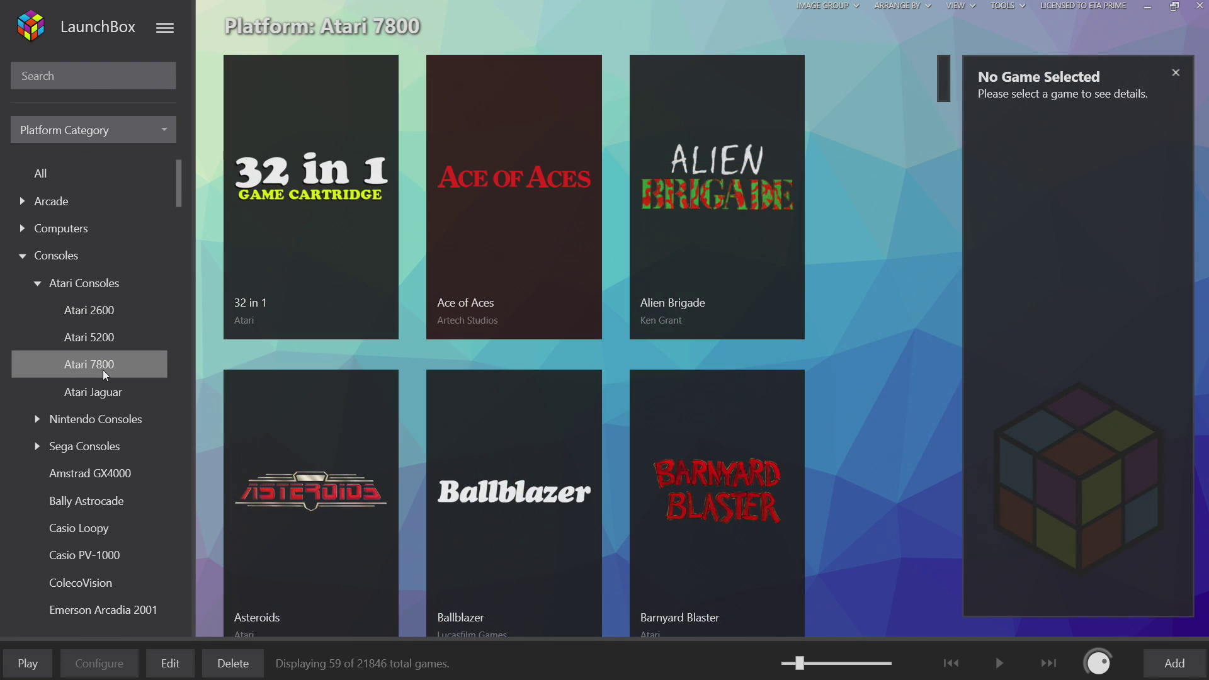
pyautogui.click(115, 393)
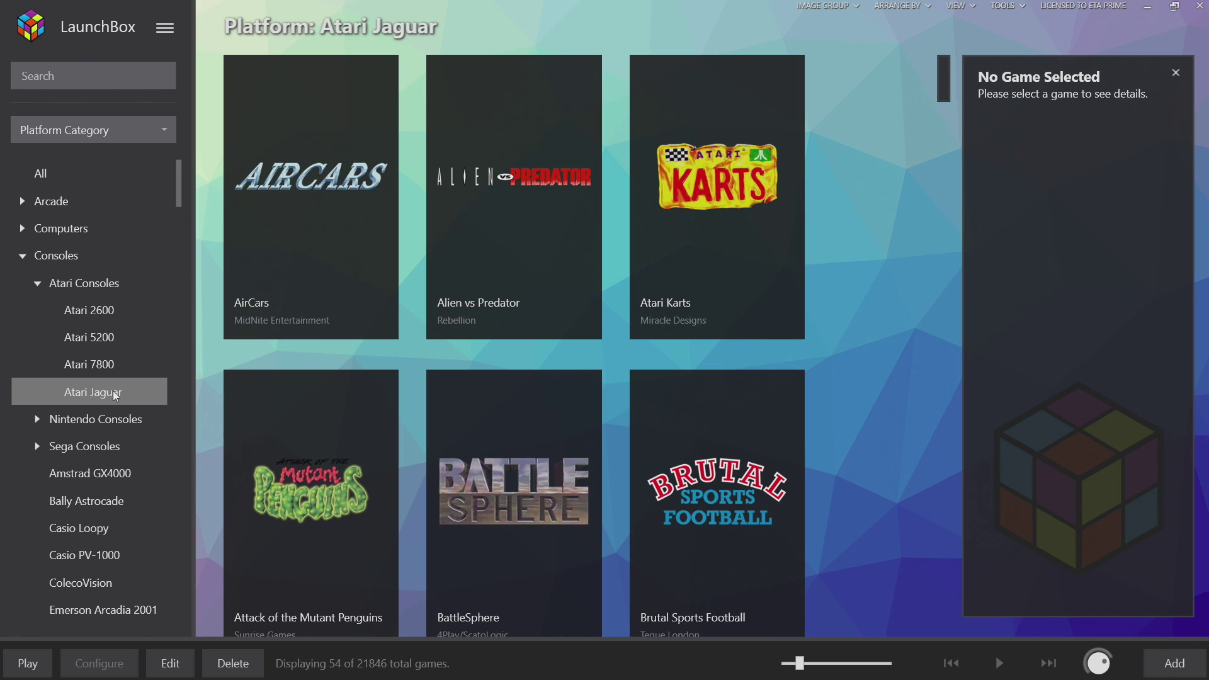
pyautogui.click(37, 283)
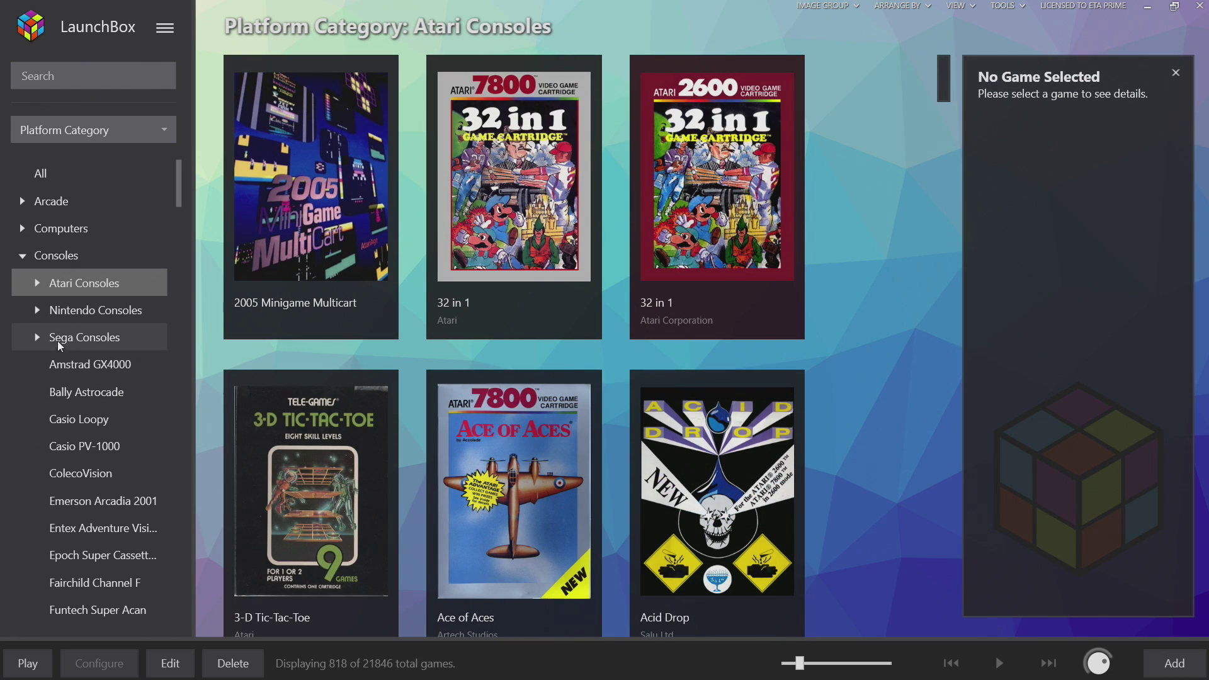
# Step: View the Sega 32X games in Sega Consoles, collapse it, then expand and show Nintendo Consoles
pyautogui.click(37, 338)
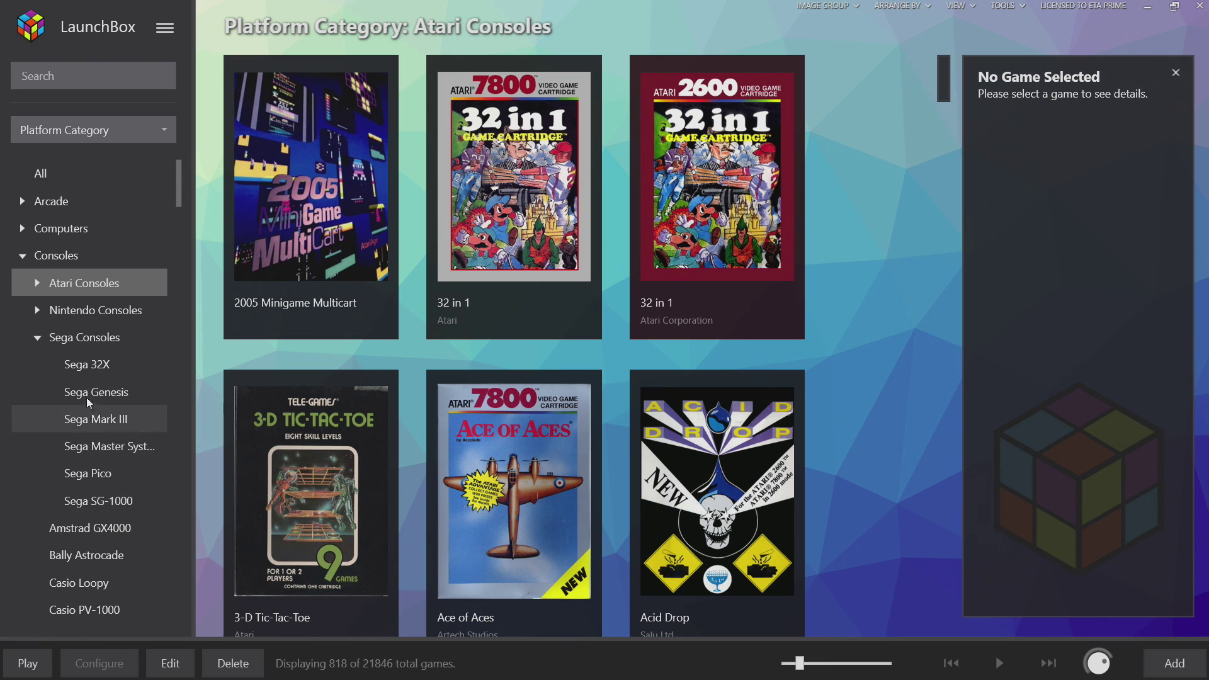
pyautogui.click(88, 364)
pyautogui.press('Left')
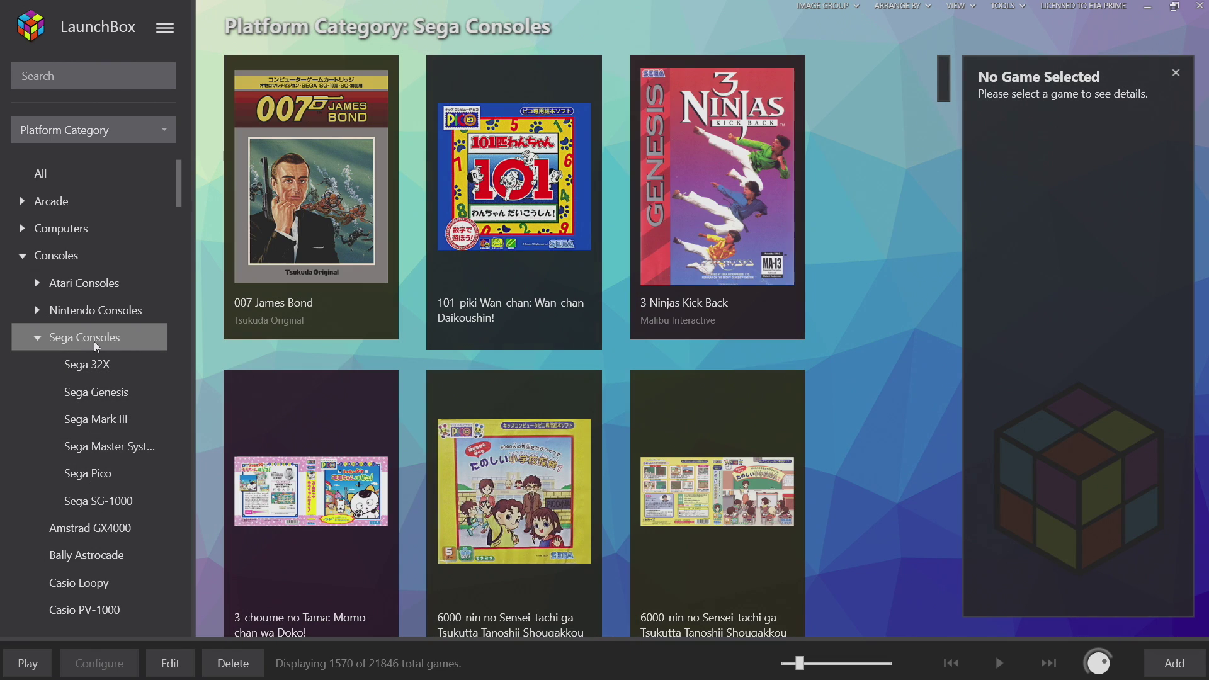
pyautogui.click(37, 338)
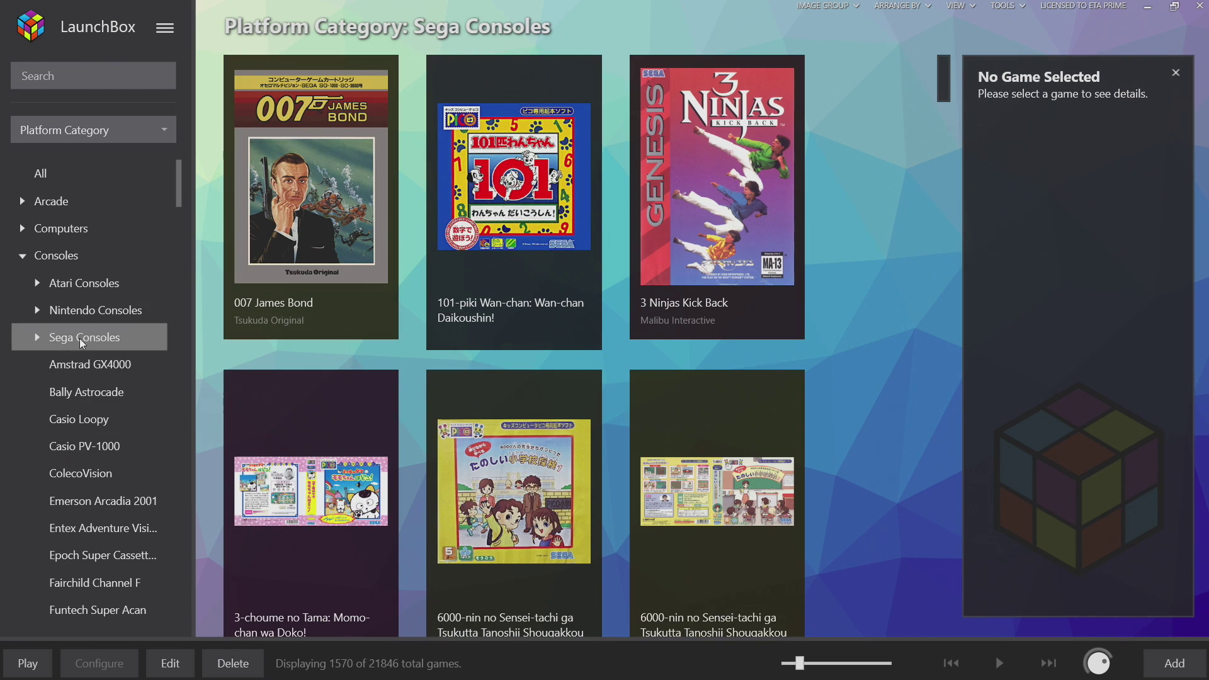
pyautogui.click(36, 312)
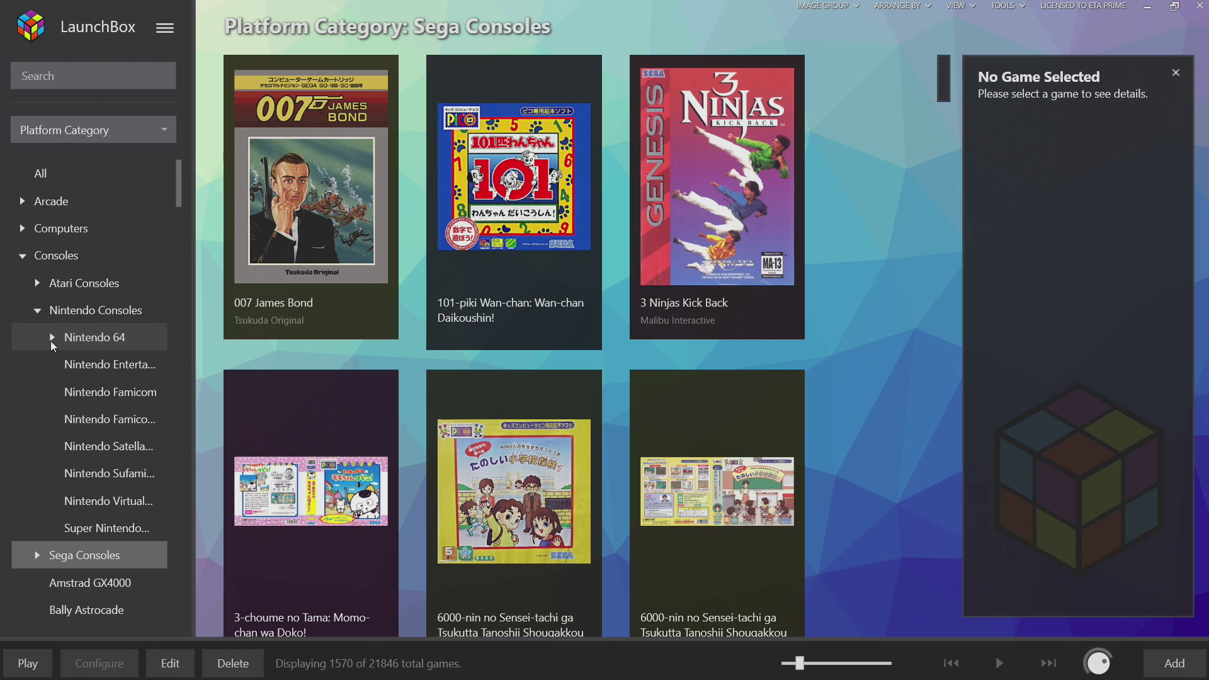
pyautogui.click(85, 312)
pyautogui.rightClick(132, 317)
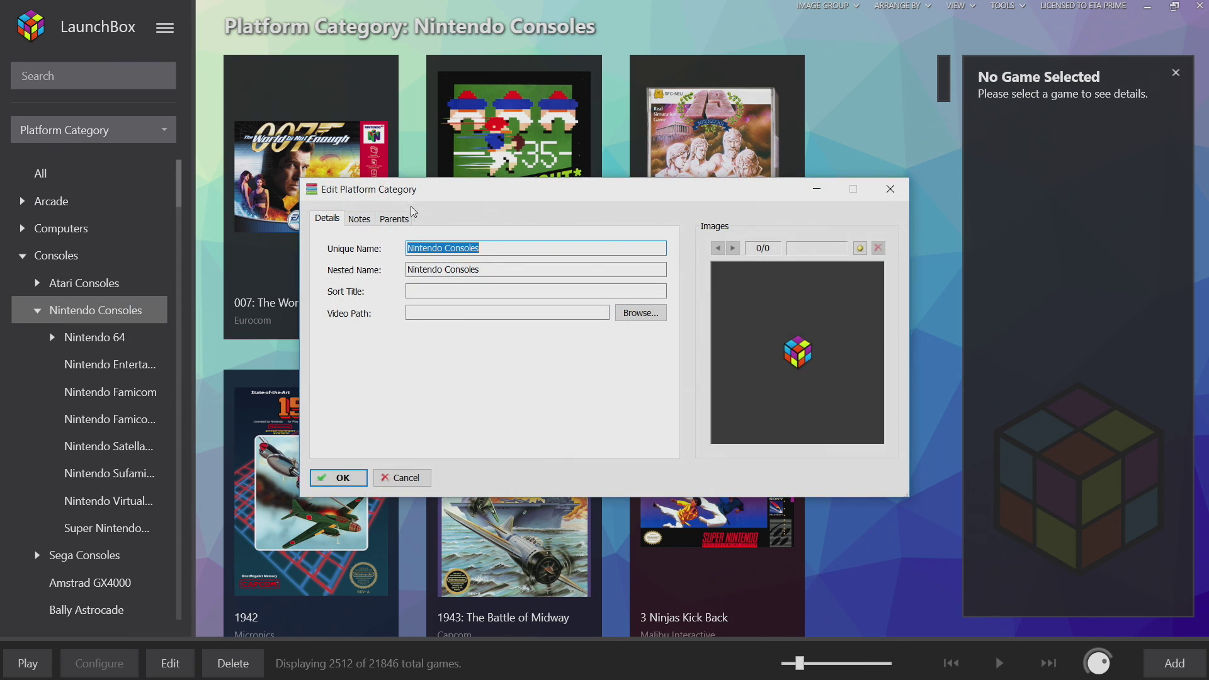
pyautogui.click(889, 189)
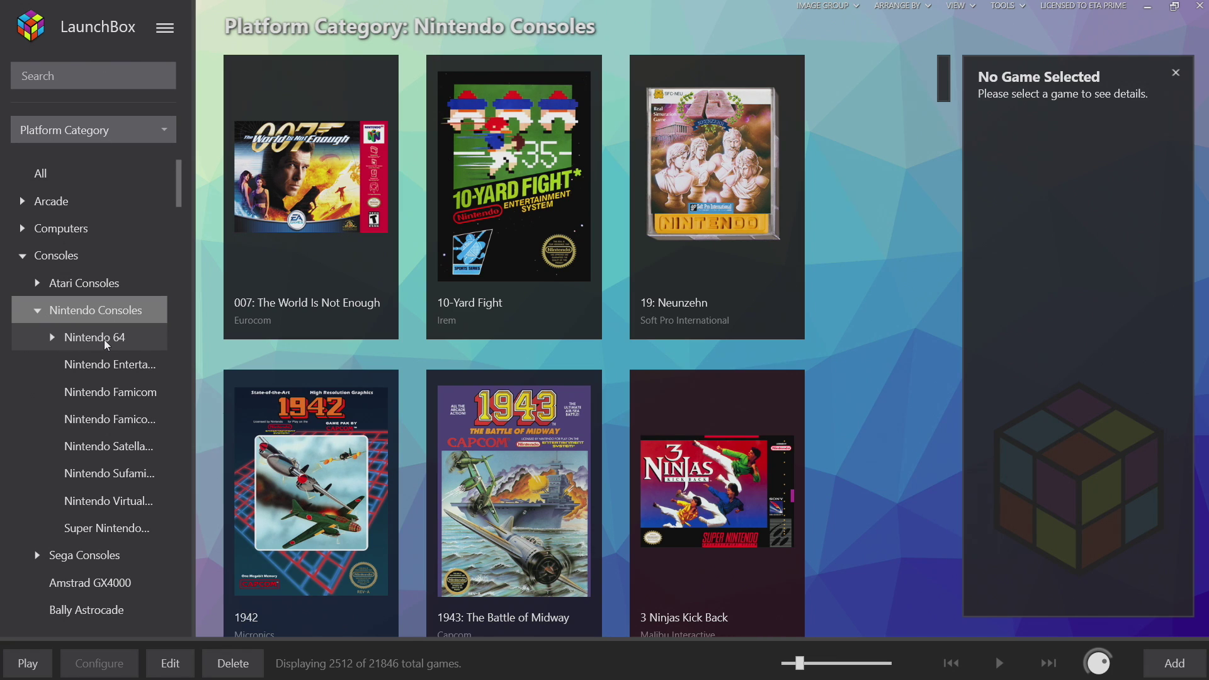
pyautogui.click(53, 338)
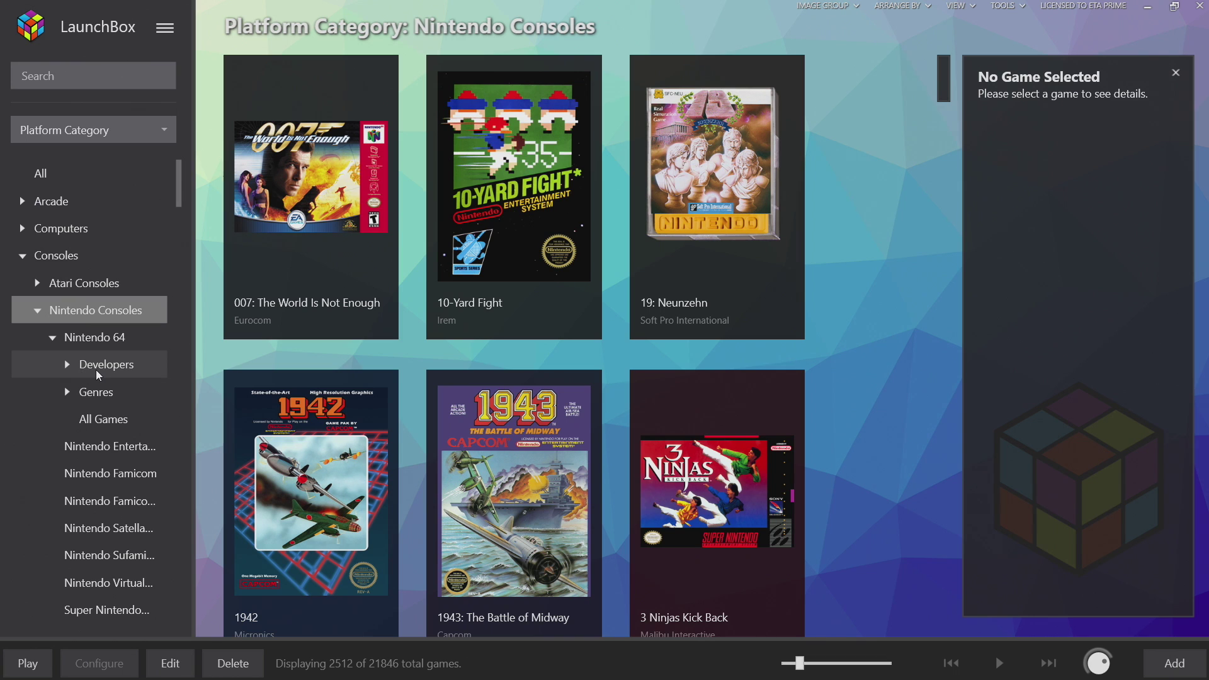
# Step: Expand N64 Developers, view the Midway and Rare playlists, then collapse it
pyautogui.click(68, 365)
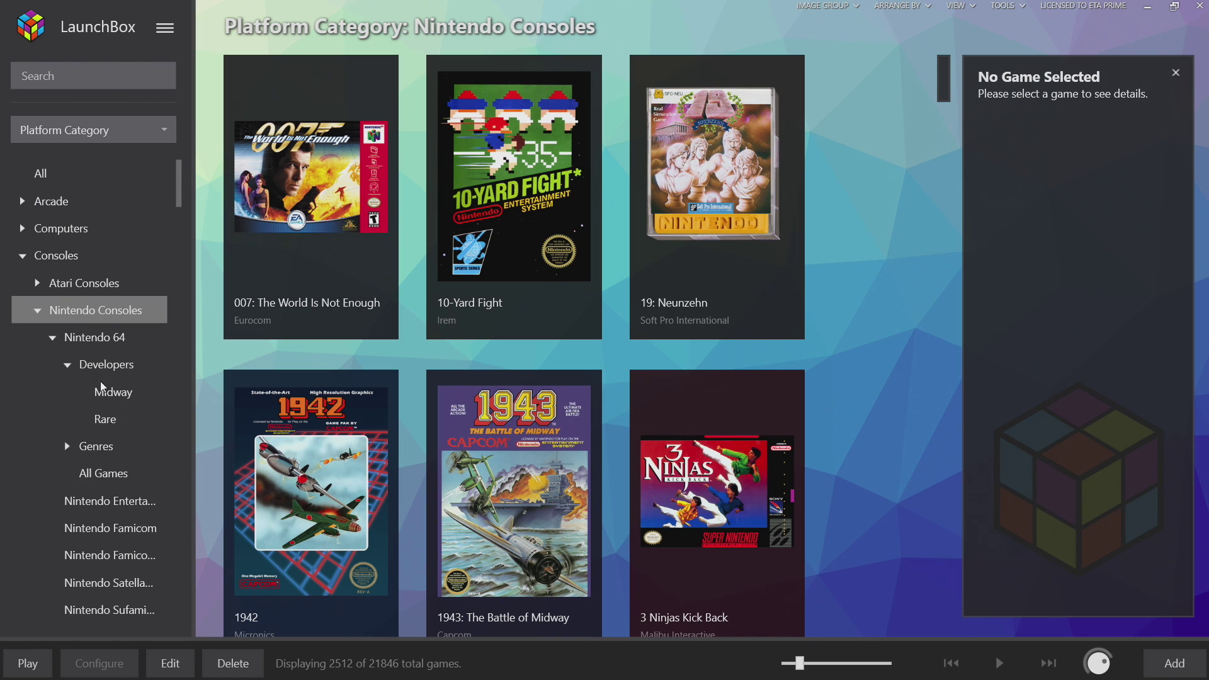
pyautogui.click(121, 397)
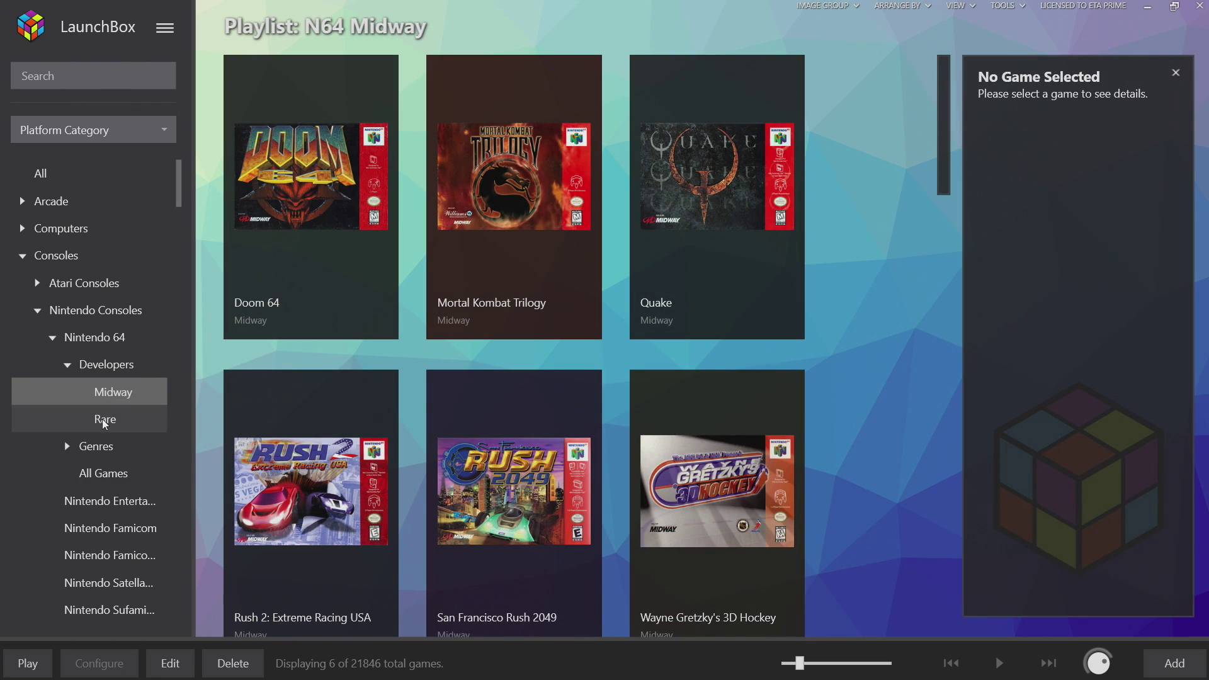
pyautogui.click(104, 422)
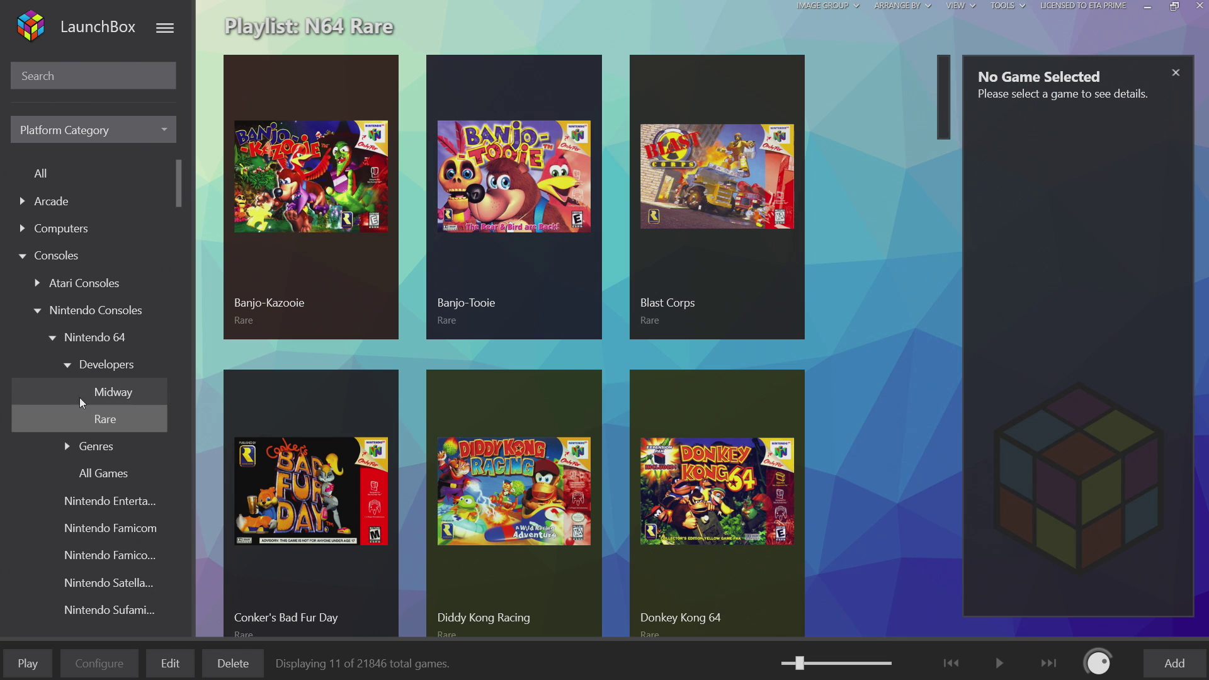
pyautogui.click(68, 364)
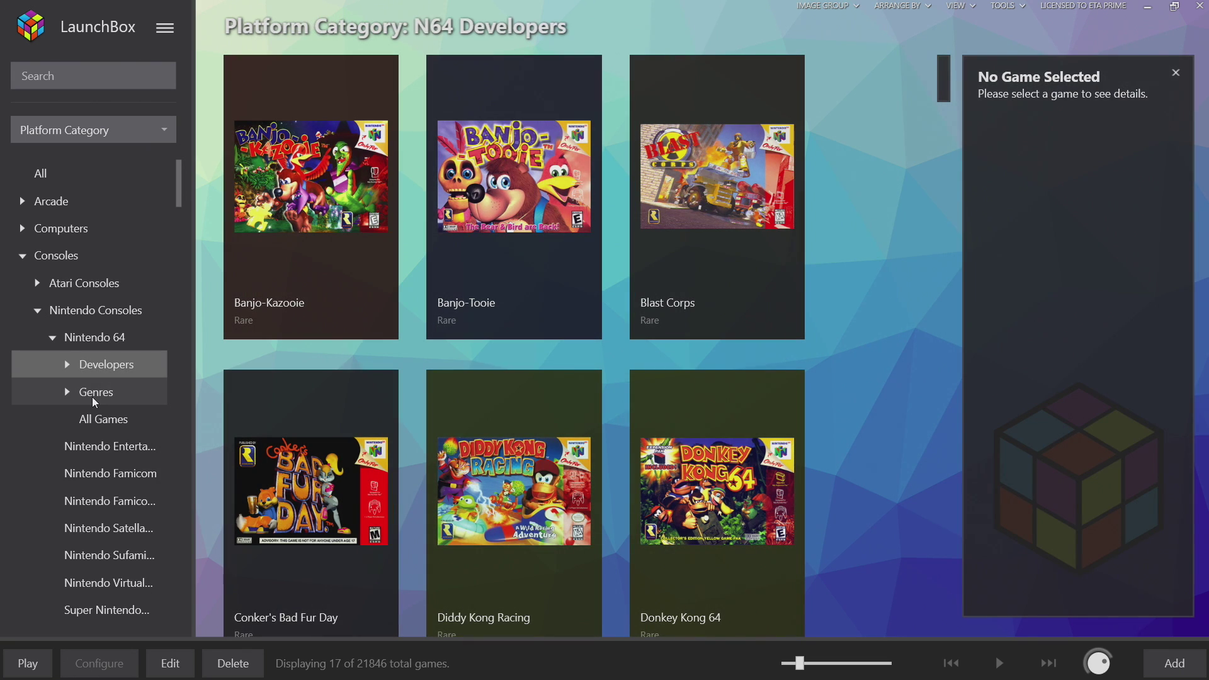
# Step: Browse the N64 Genres playlists Action, Fighting, Flying and Racing, then show All Games
pyautogui.click(68, 391)
pyautogui.click(119, 426)
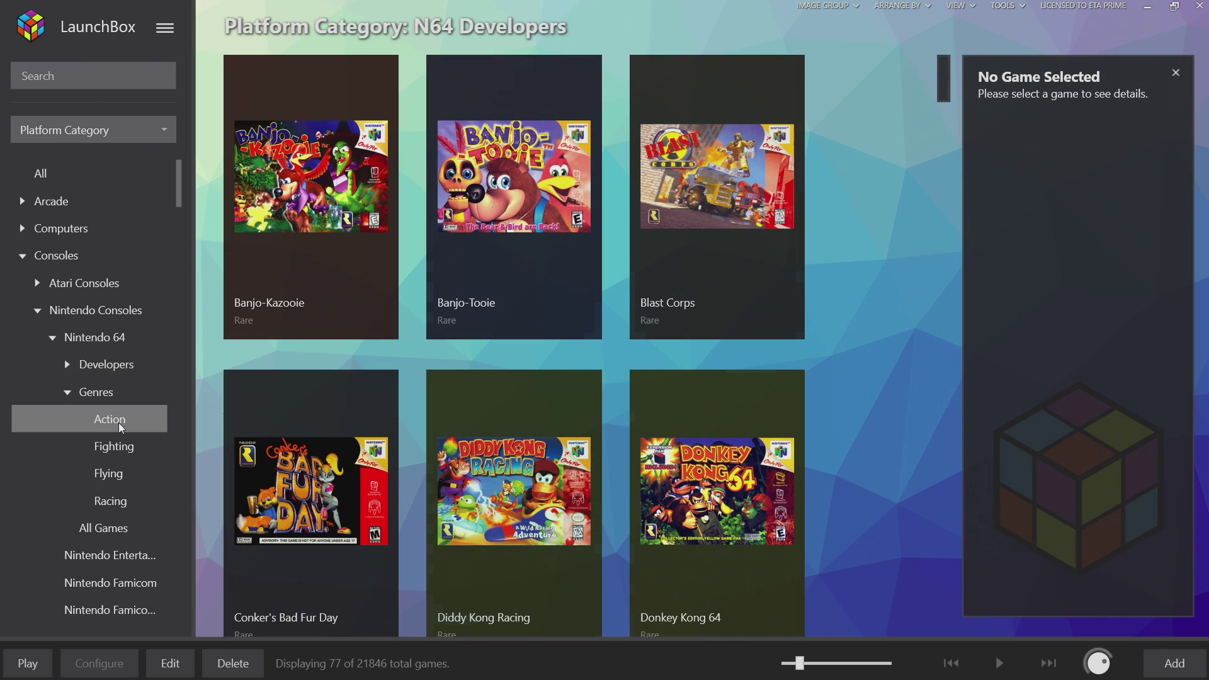
pyautogui.click(116, 446)
pyautogui.click(117, 474)
pyautogui.click(113, 501)
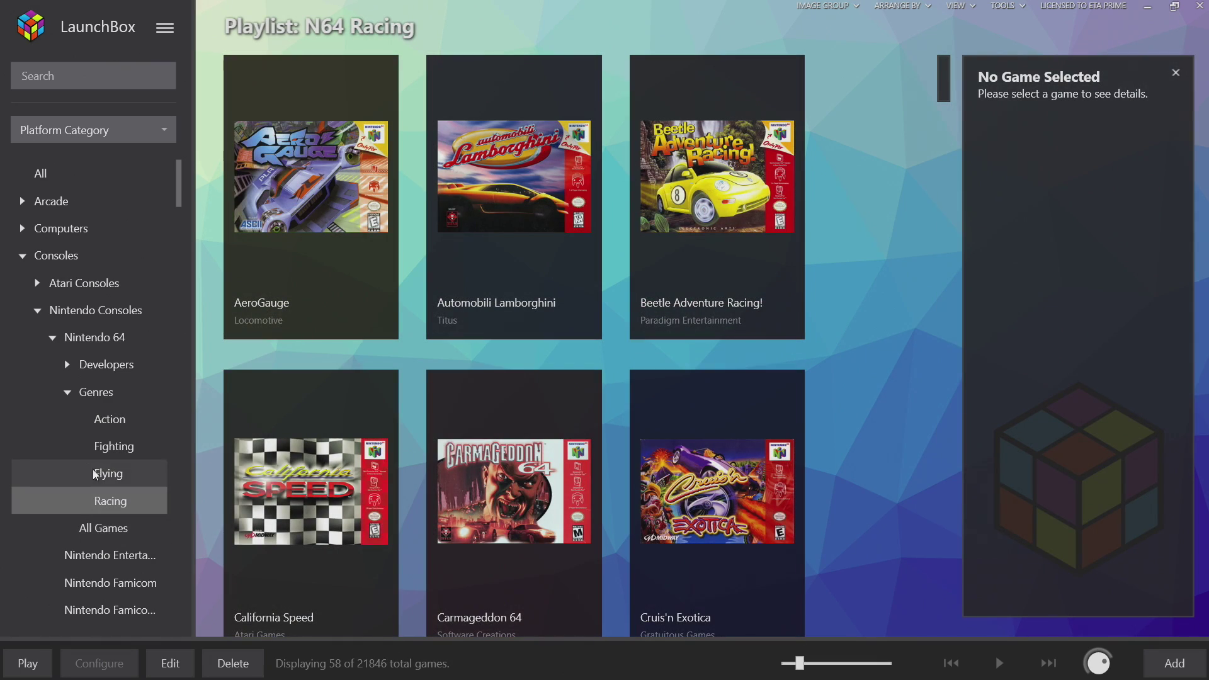
pyautogui.click(67, 392)
pyautogui.click(92, 420)
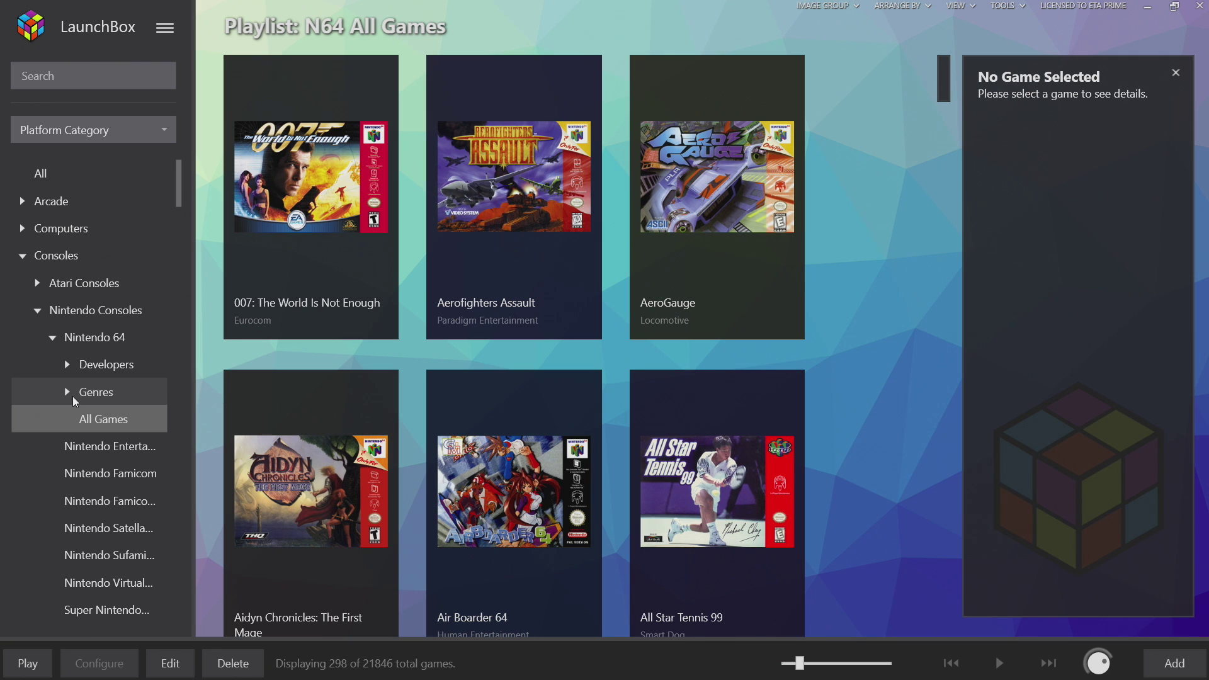
# Step: Revisit the Nintendo 64 platform, Developers, Genres and Action playlist, then collapse Genres
pyautogui.click(119, 341)
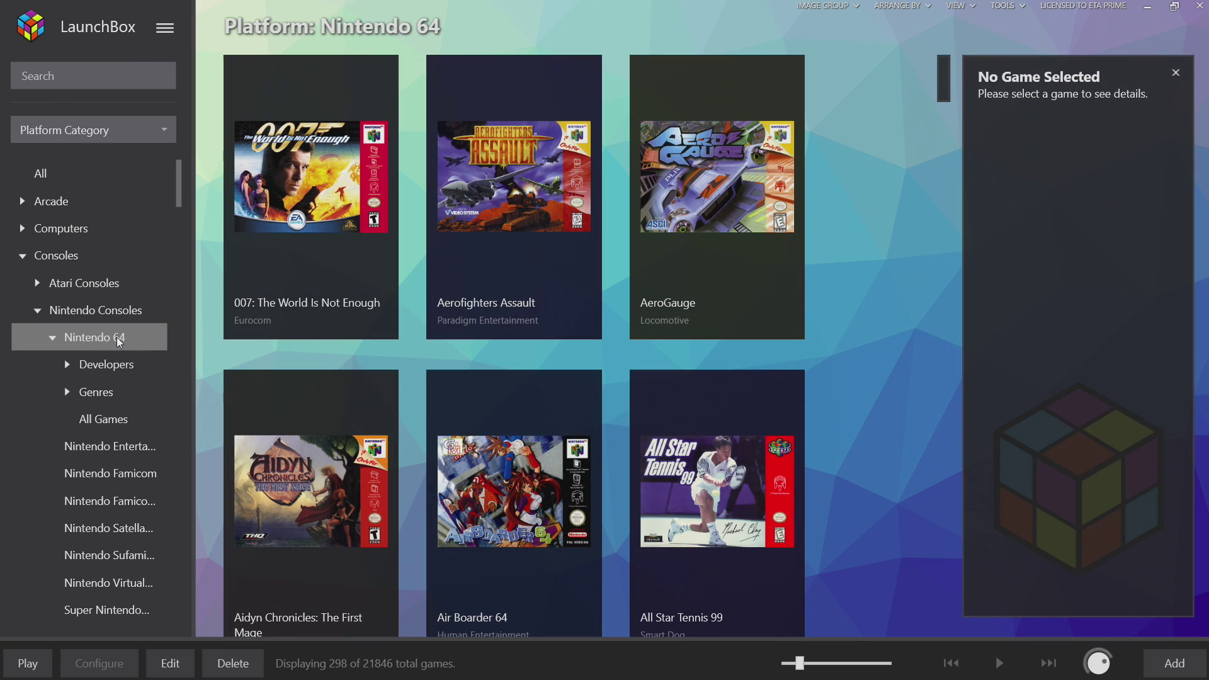
pyautogui.click(98, 366)
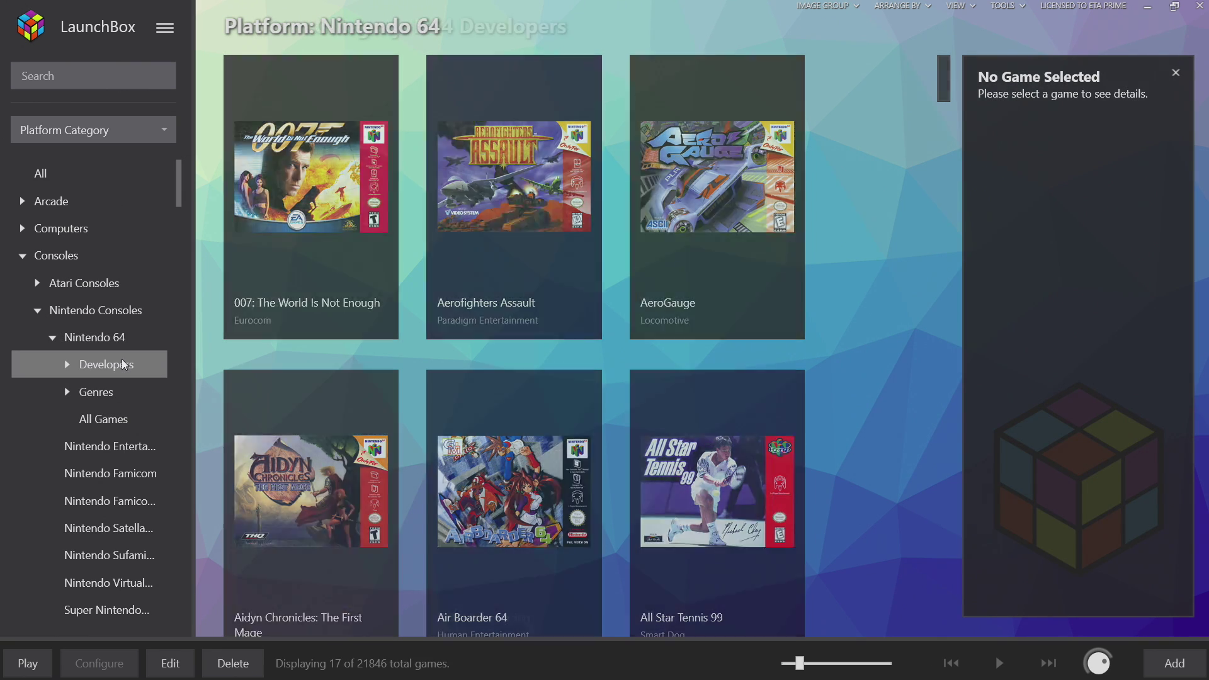
pyautogui.click(100, 393)
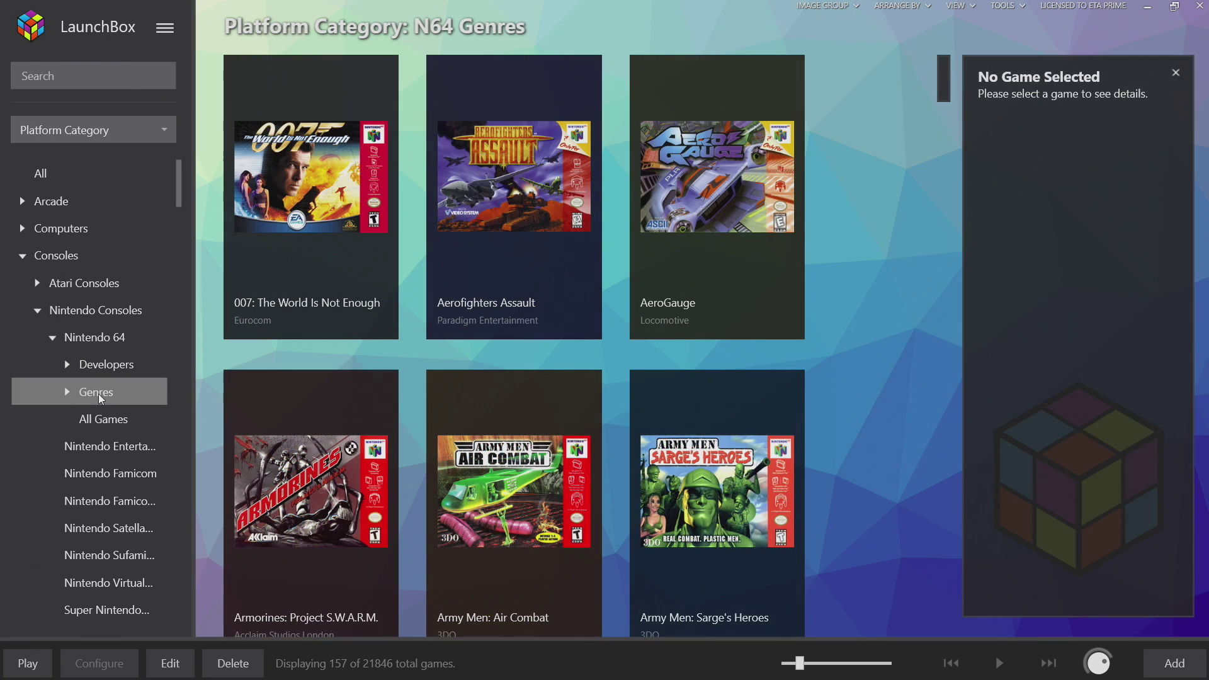
pyautogui.press('Up')
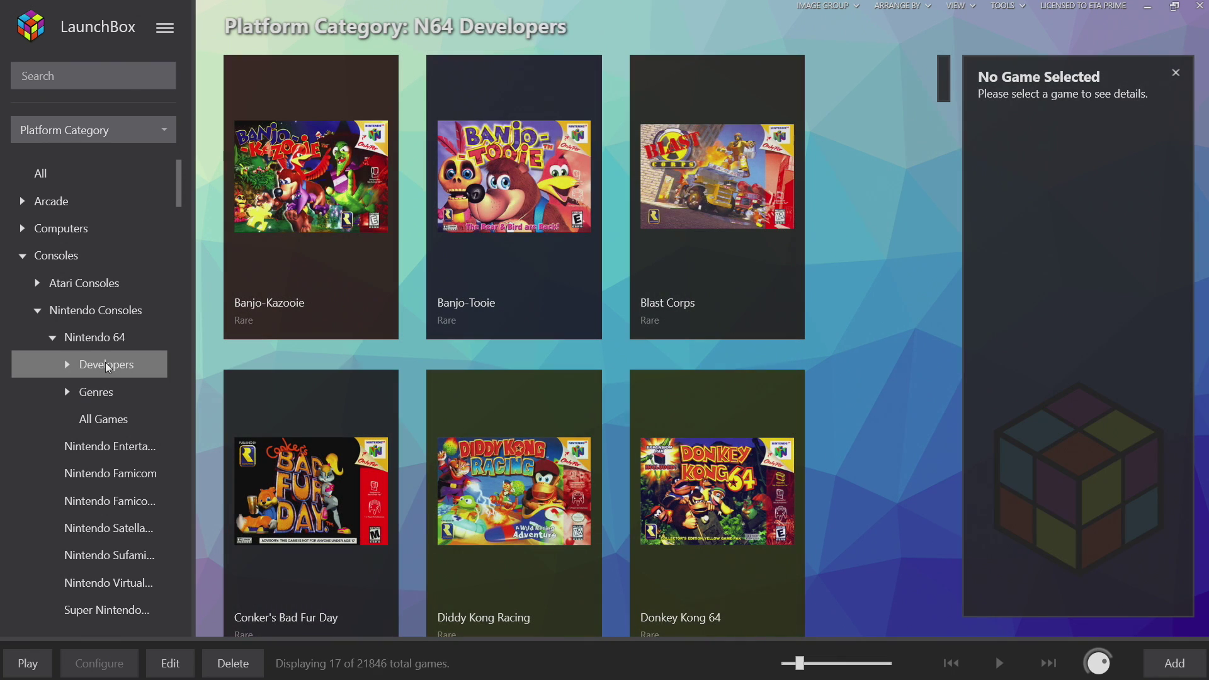
pyautogui.click(99, 394)
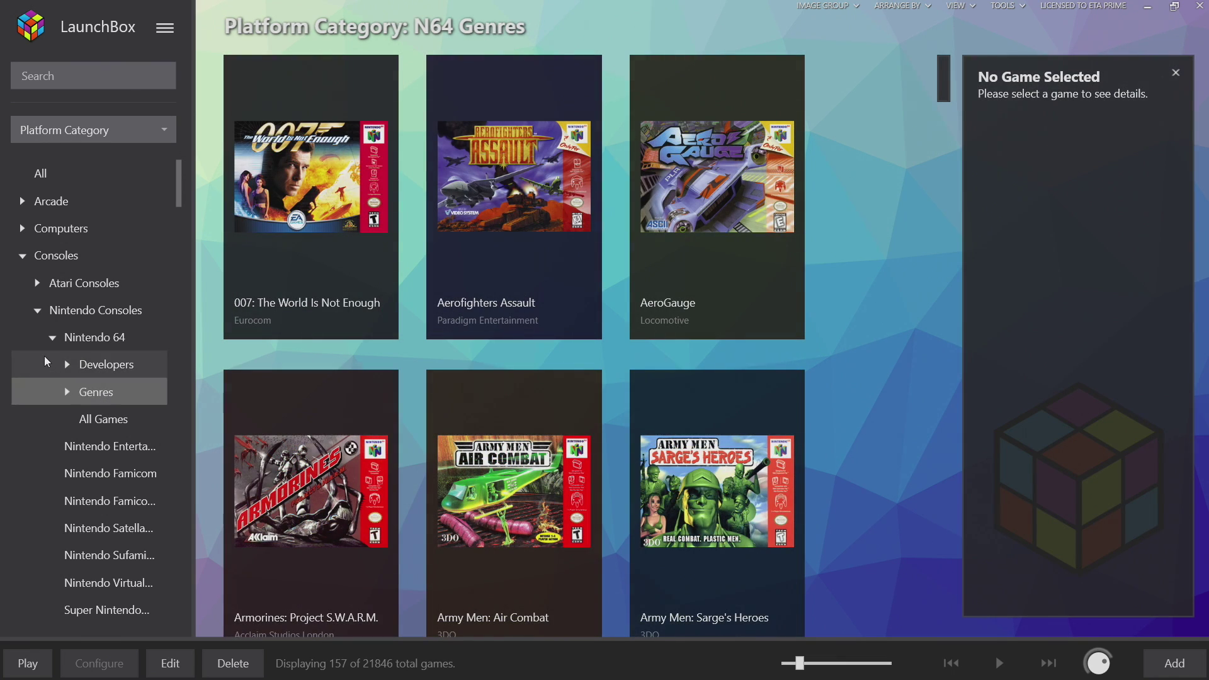
pyautogui.click(72, 394)
pyautogui.click(114, 419)
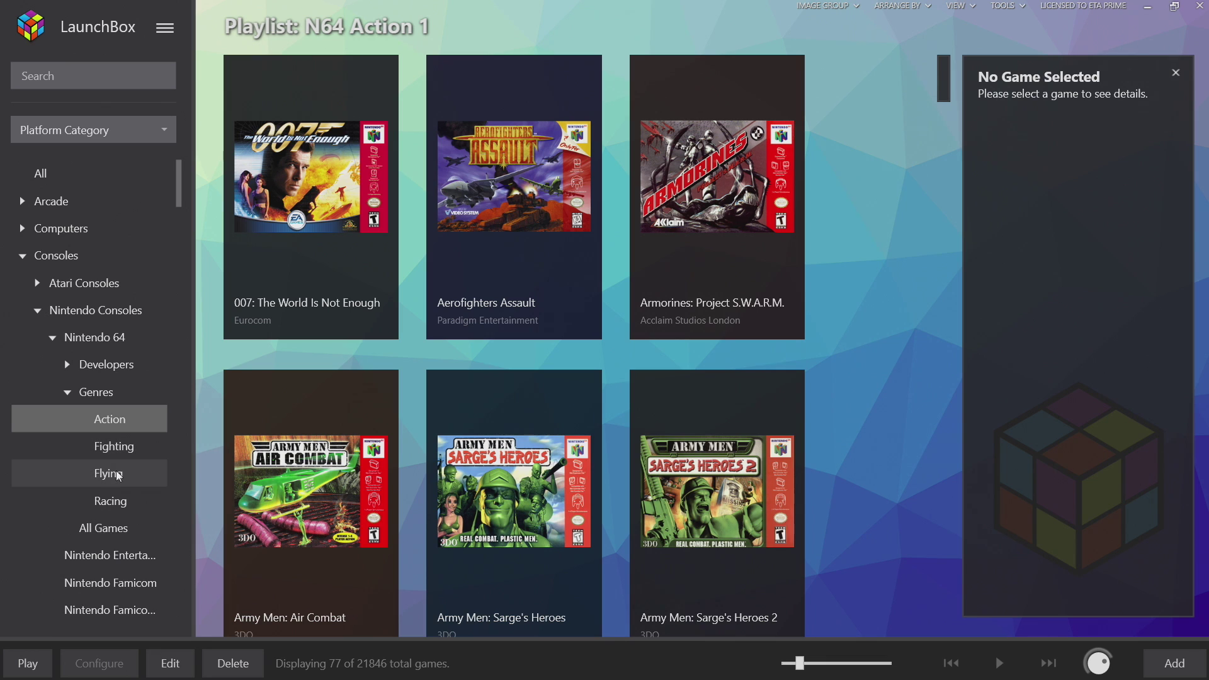
pyautogui.click(69, 399)
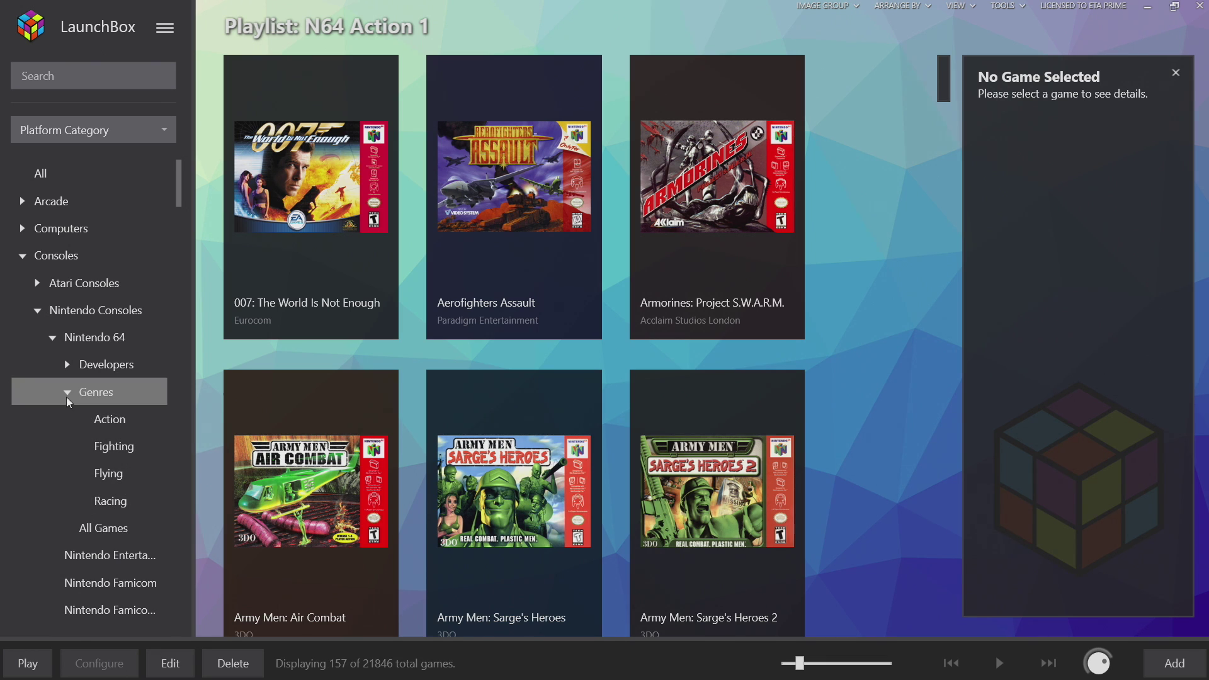
pyautogui.click(68, 394)
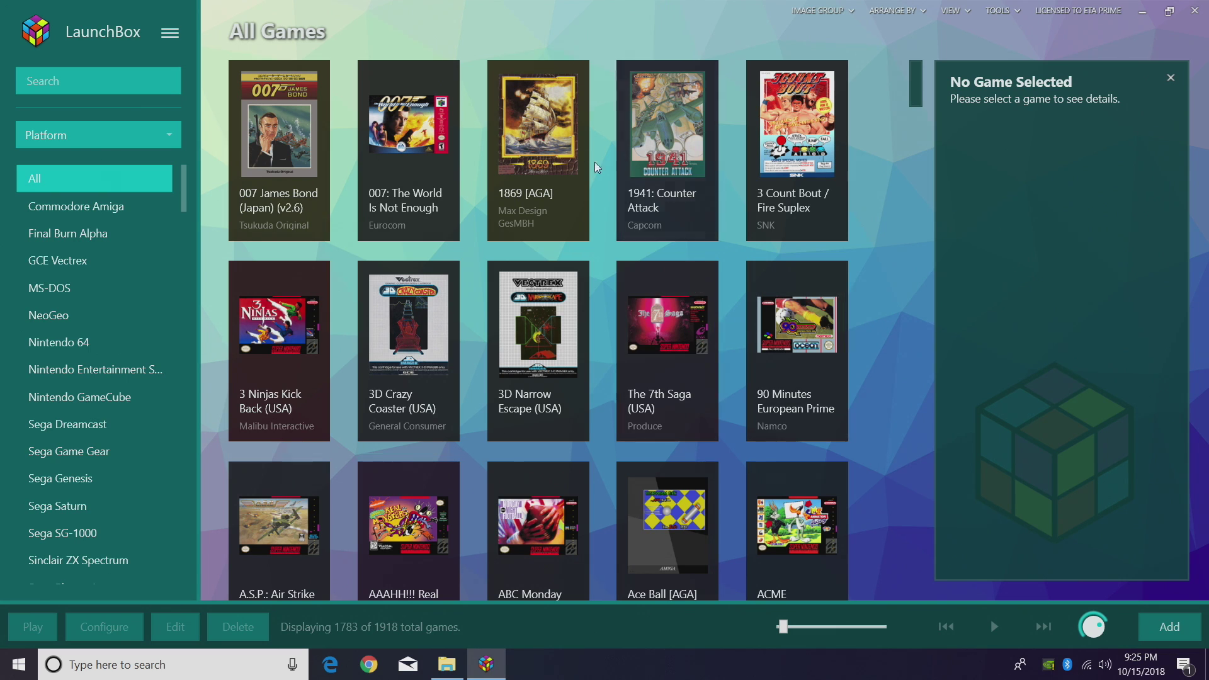
# Step: Group the sidebar by Platform Category and filter to the expanded Consoles category
pyautogui.click(170, 140)
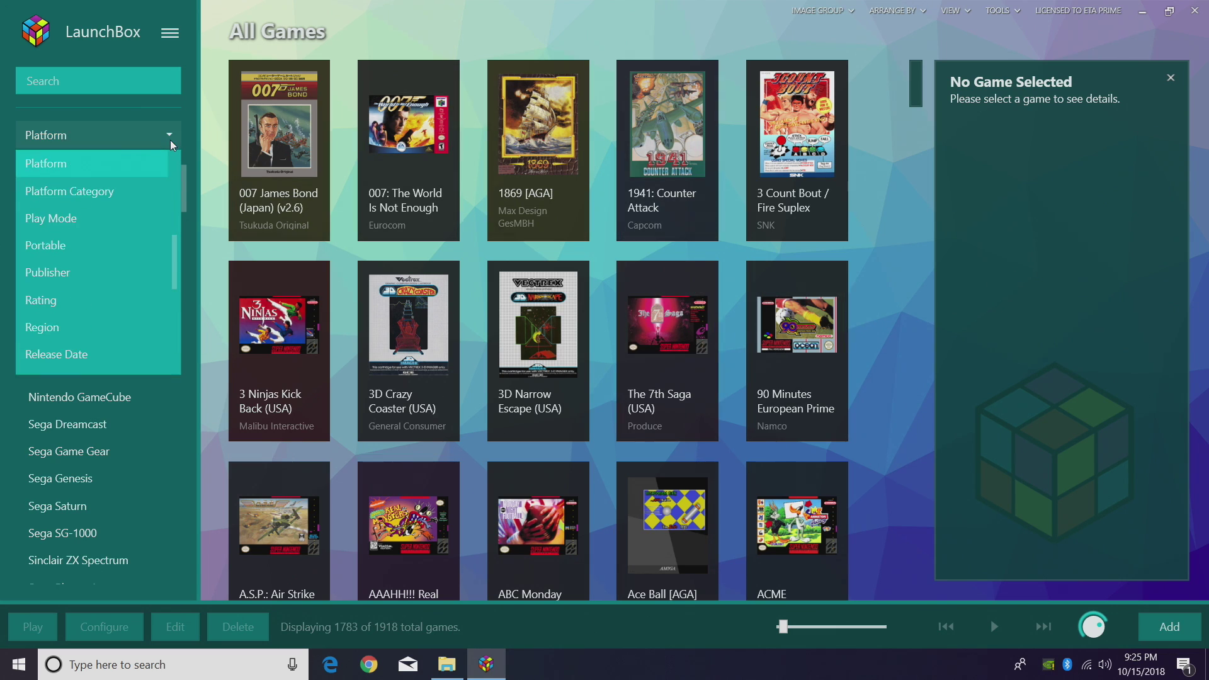
pyautogui.click(81, 198)
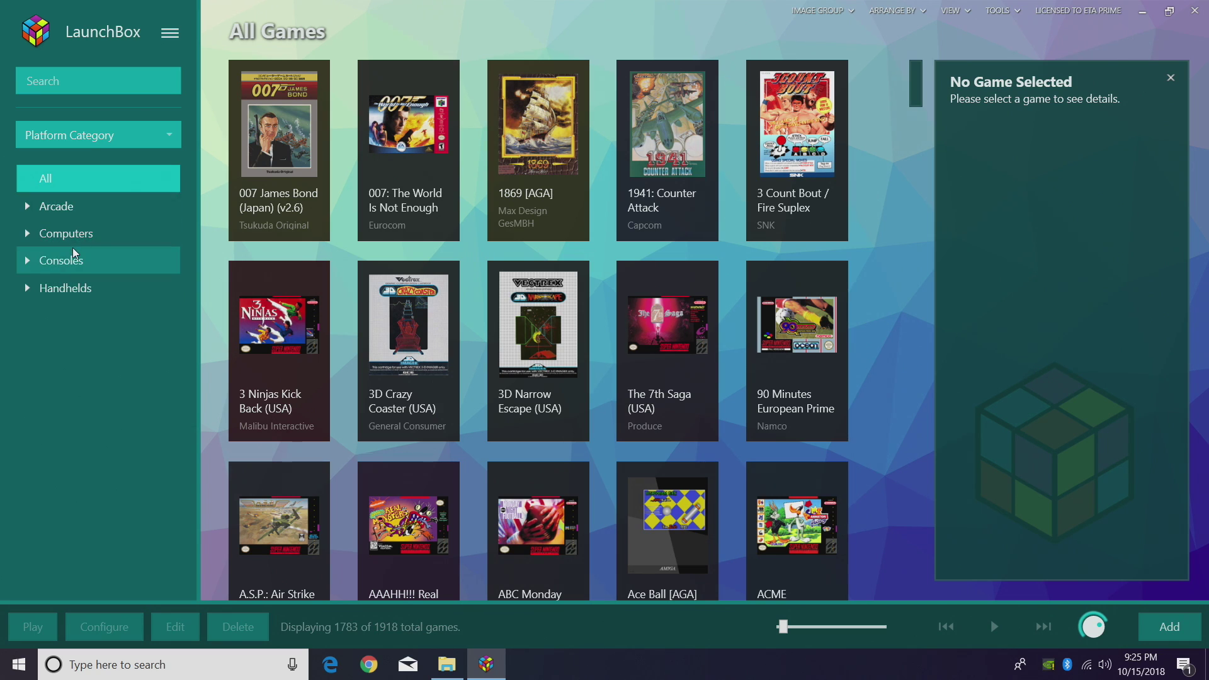
pyautogui.click(25, 261)
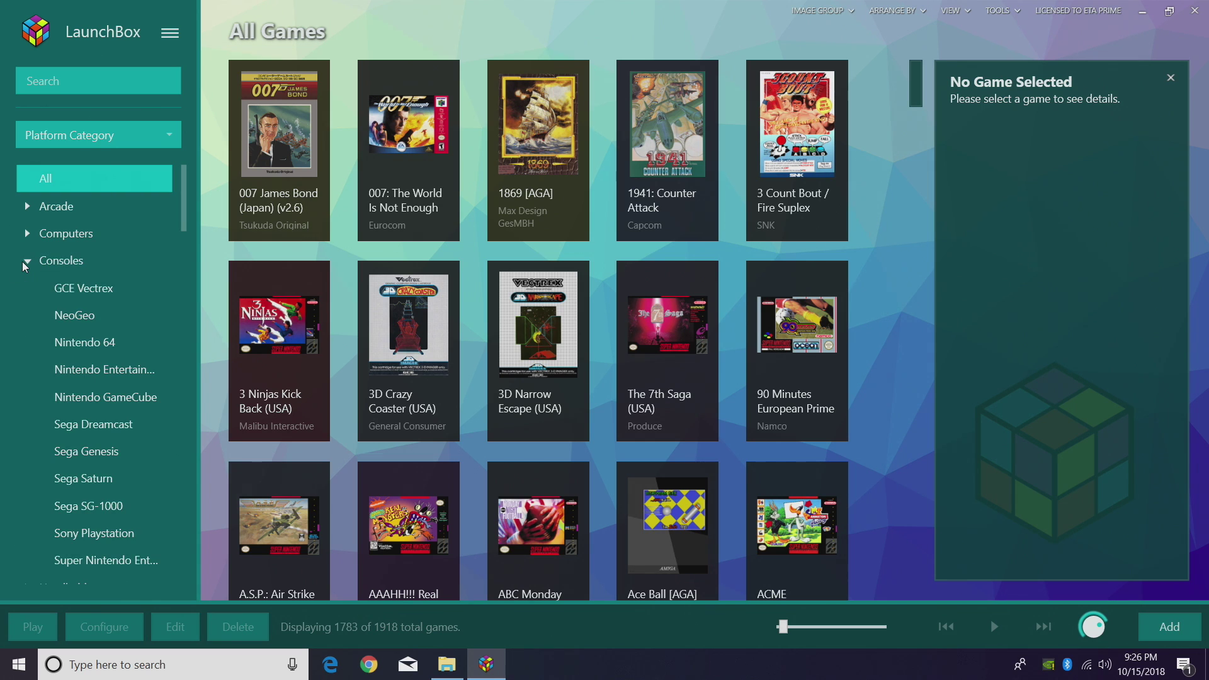
pyautogui.click(71, 262)
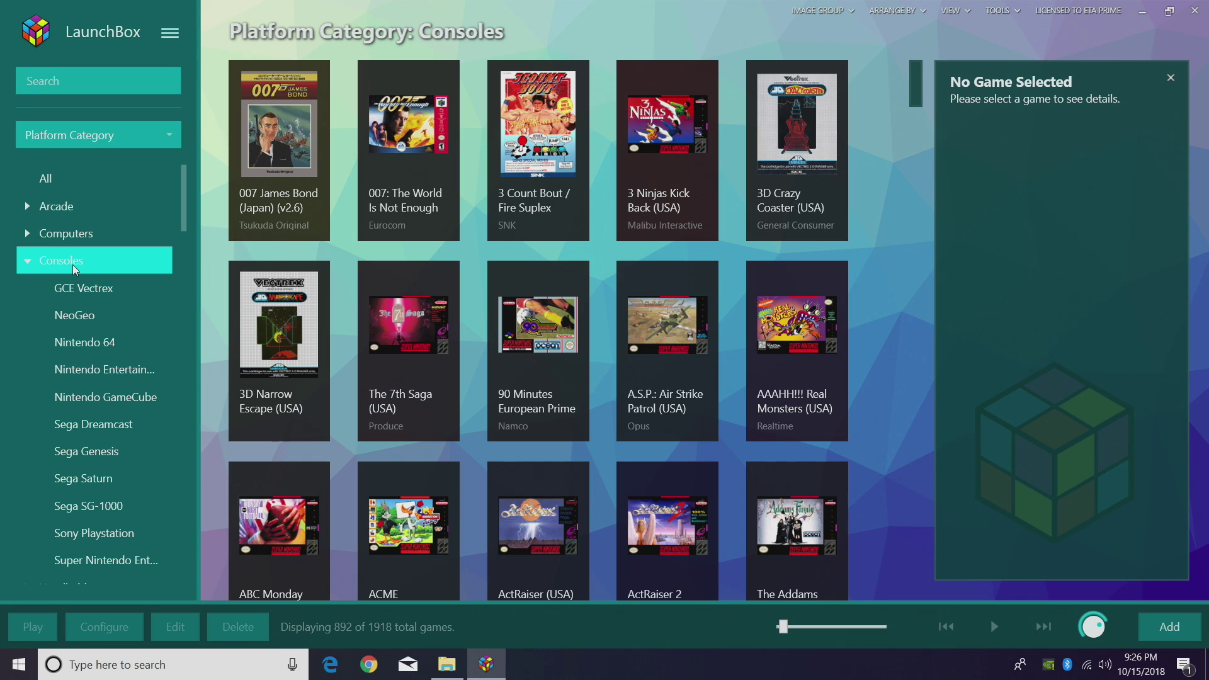
# Step: Start adding a new category under Consoles via Add > New Category
pyautogui.rightClick(73, 264)
pyautogui.moveTo(124, 294)
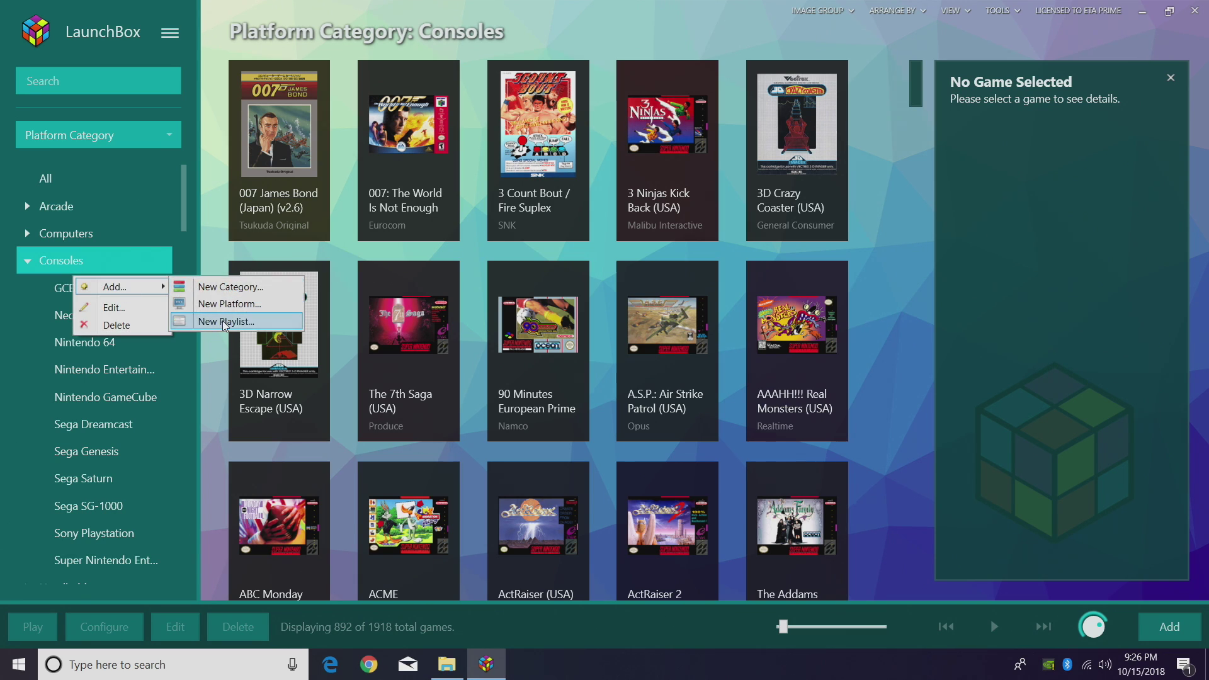
pyautogui.click(250, 288)
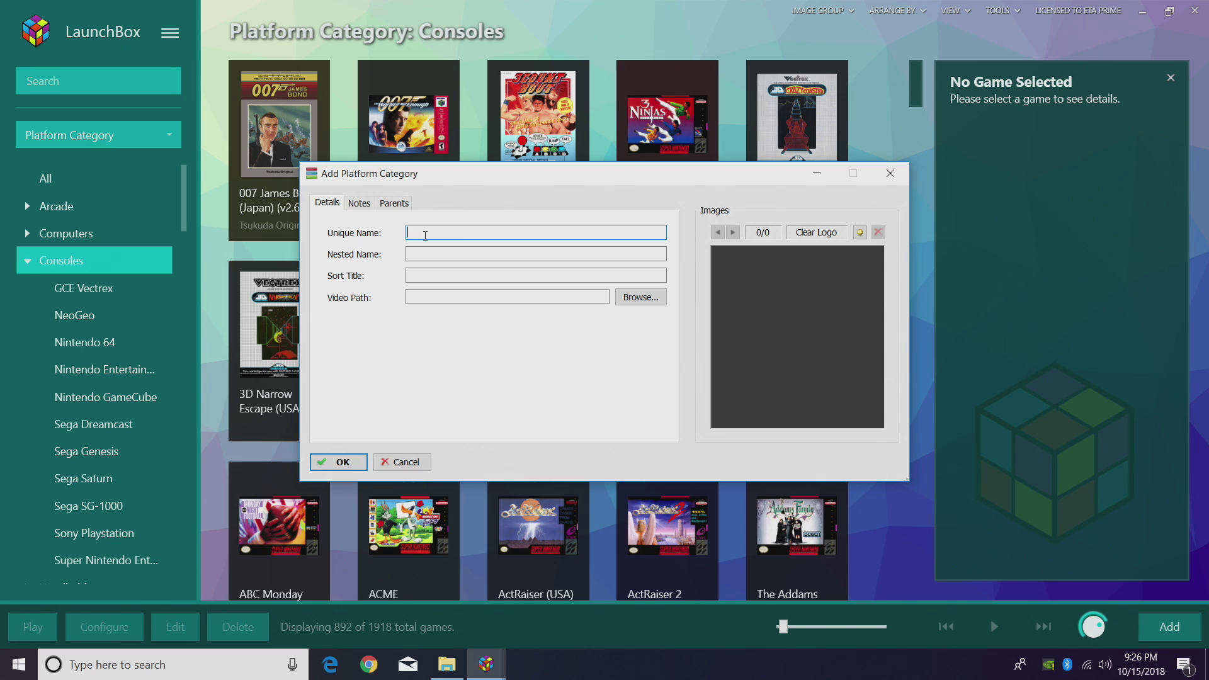
# Step: Name the new category 'Nintendo Consoles' (Unique and Nested Name), confirm its parent is Consoles, and save
pyautogui.write('Nintendo Consoles')
pyautogui.click(410, 255)
pyautogui.write('Nintendo Consoles')
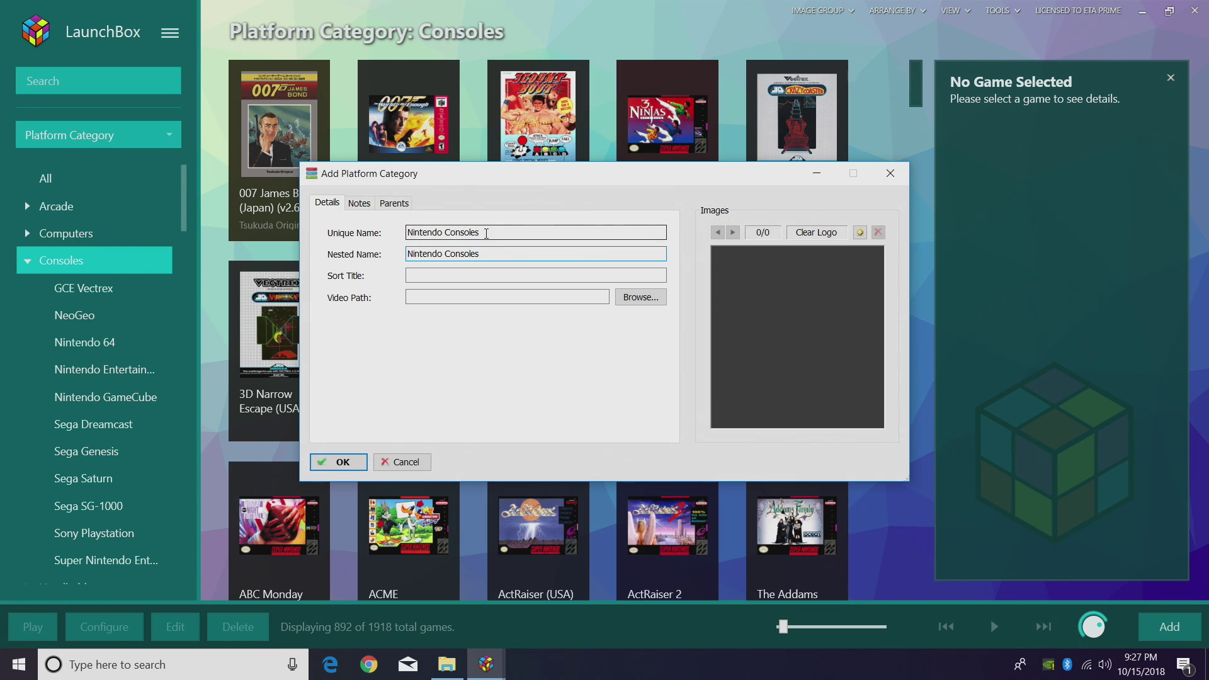
pyautogui.click(407, 234)
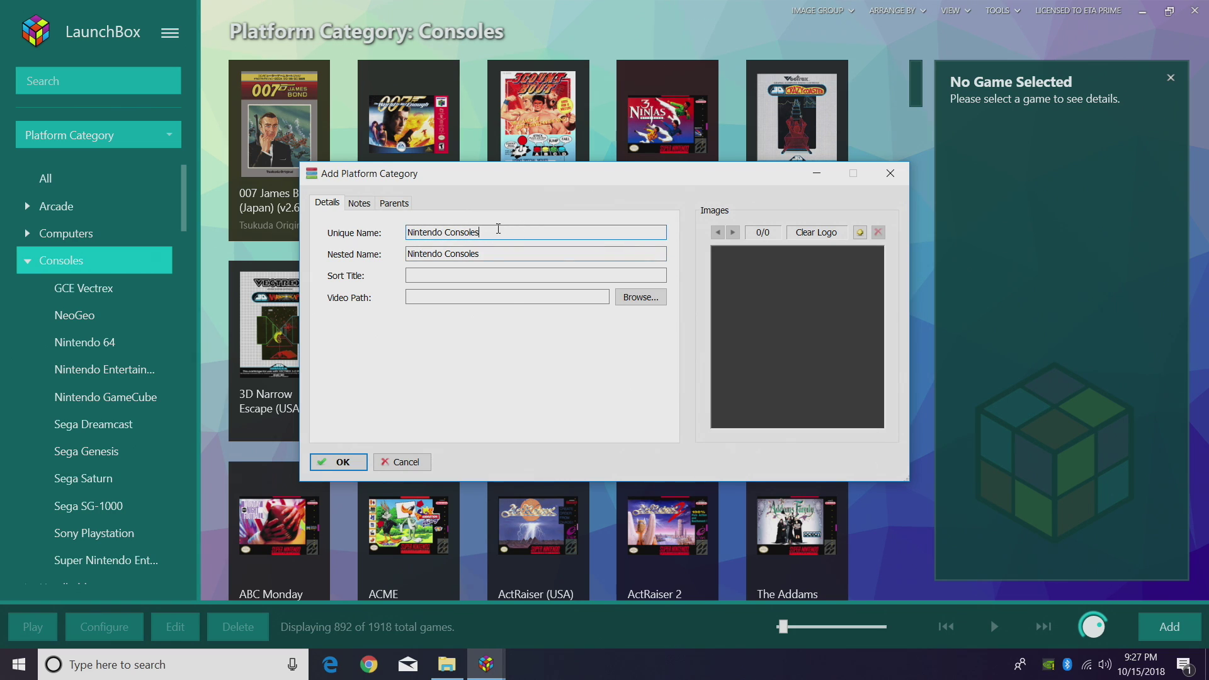
pyautogui.click(401, 203)
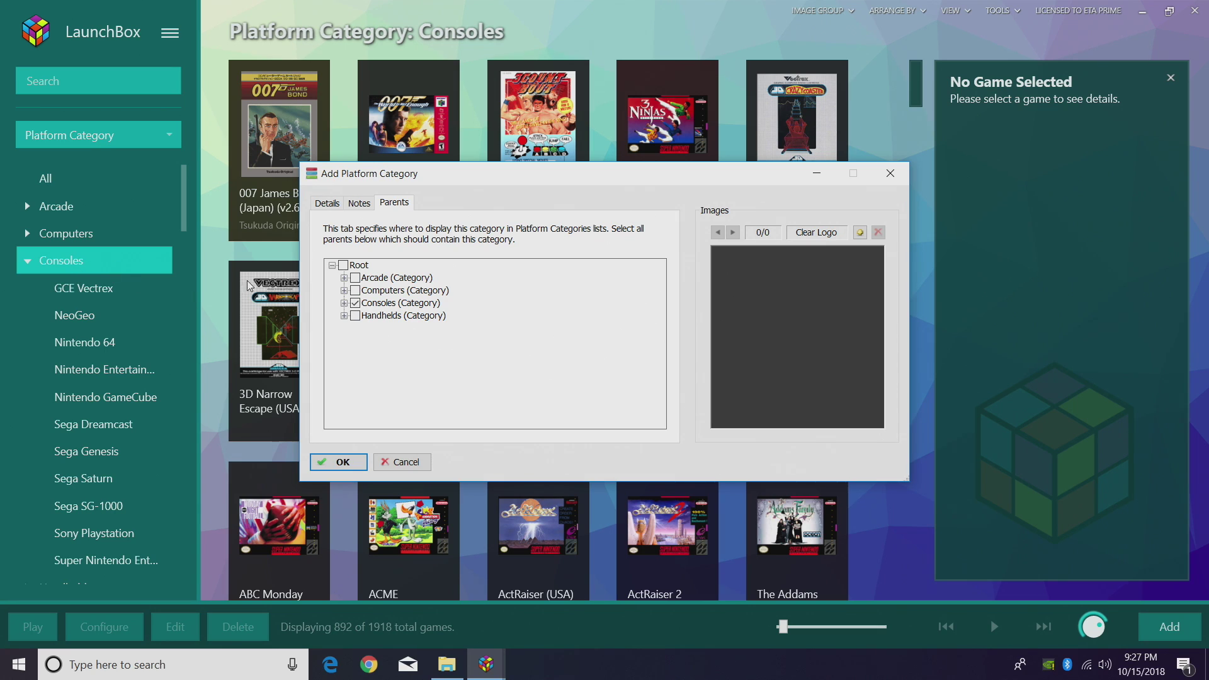
pyautogui.click(356, 208)
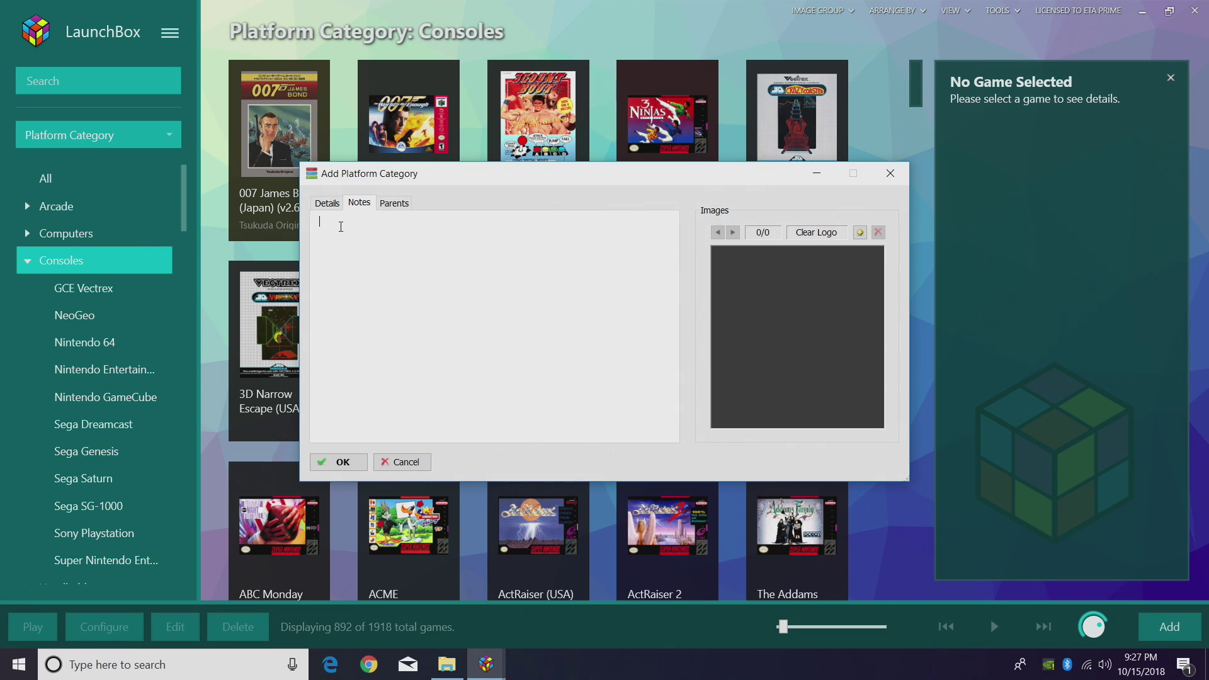
pyautogui.click(327, 203)
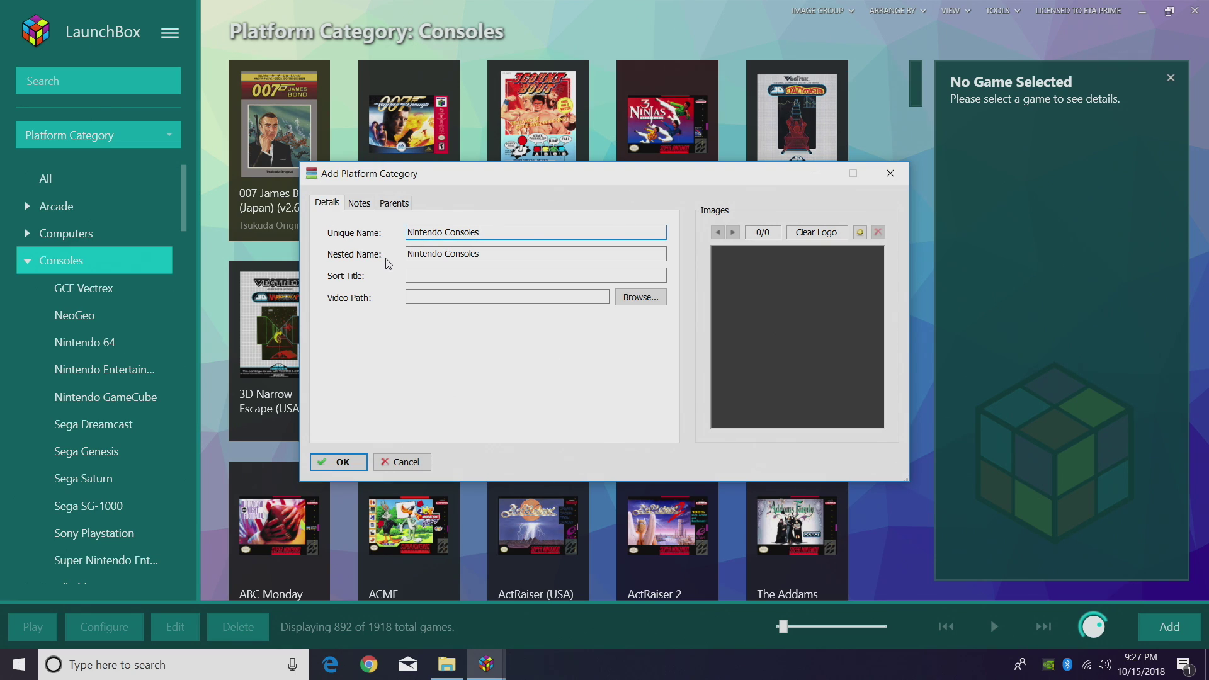
pyautogui.click(447, 275)
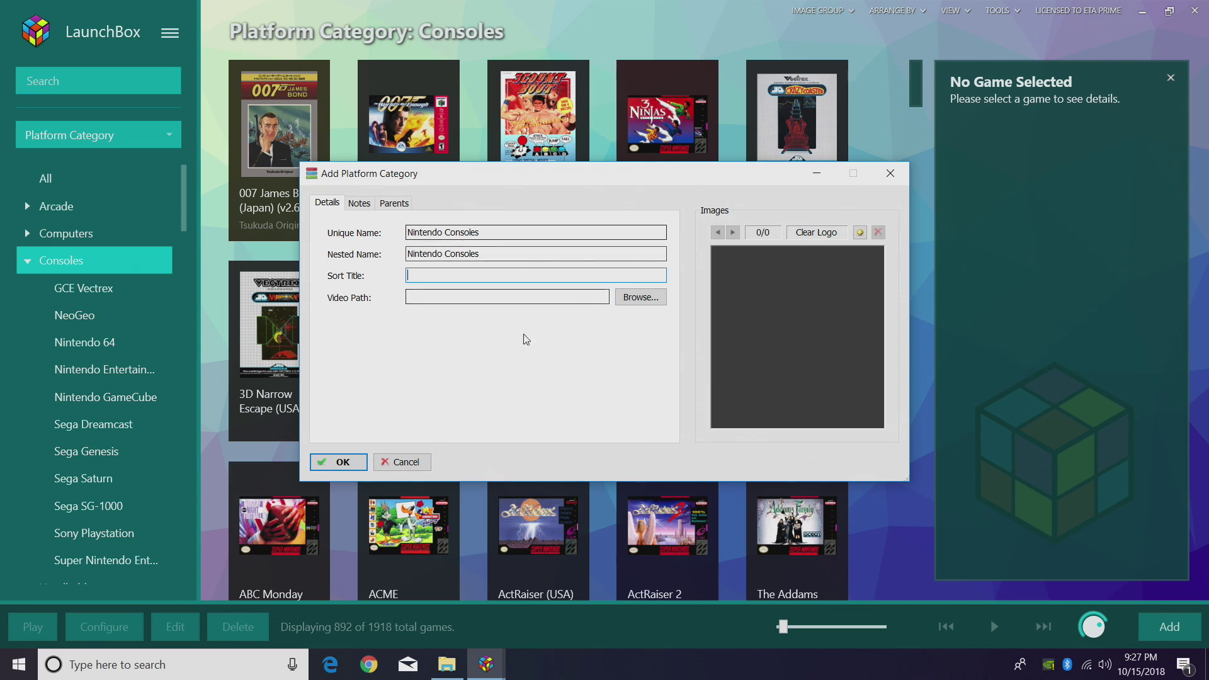
pyautogui.click(326, 466)
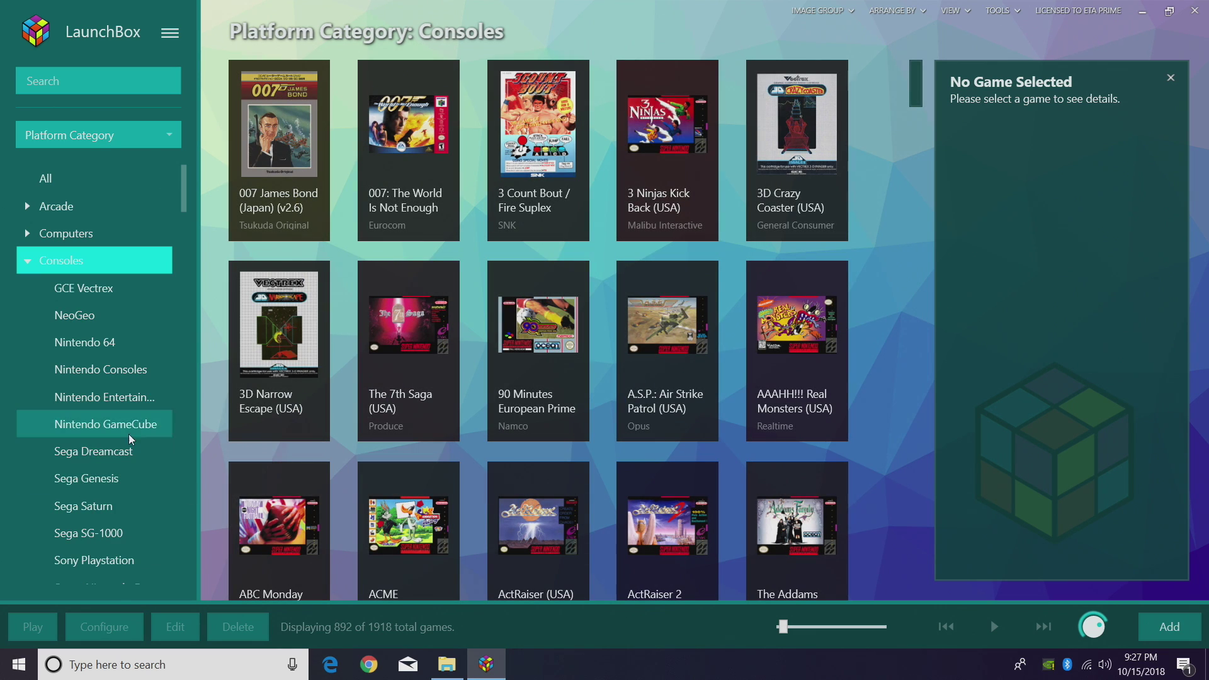
pyautogui.click(133, 369)
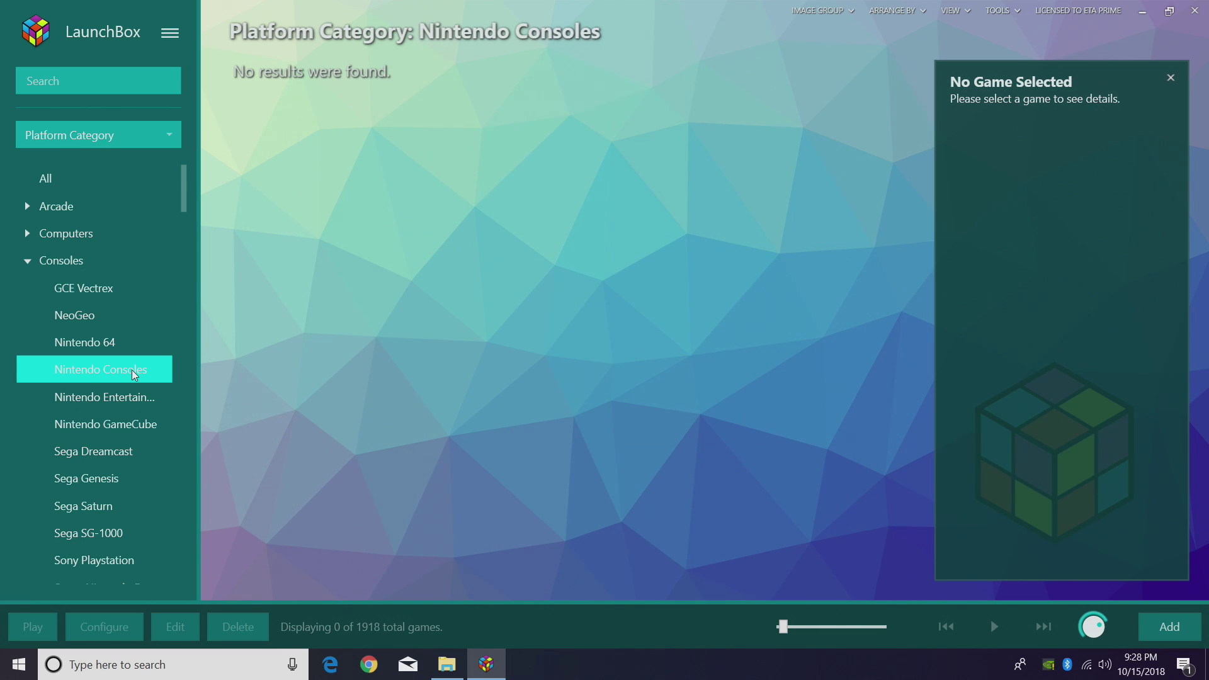
# Step: Reparent Nintendo GameCube from Consoles to Nintendo Consoles, then expand Nintendo Consoles to check it
pyautogui.scroll(-1, 131, 368)
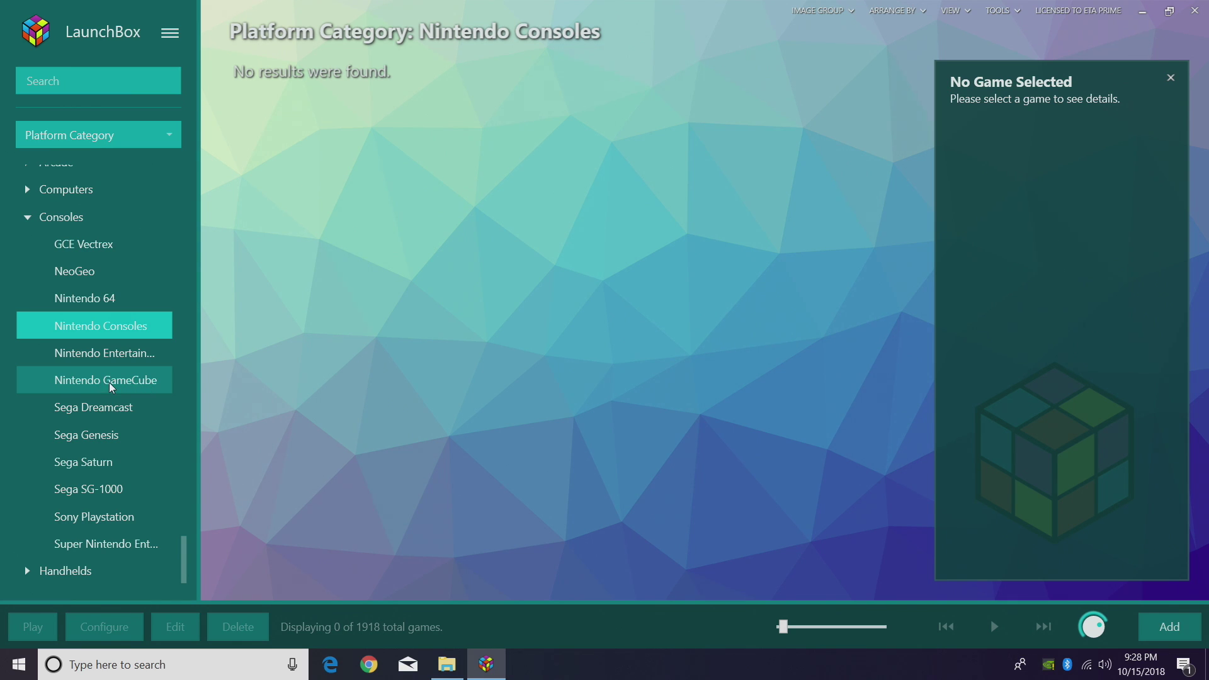
pyautogui.rightClick(111, 385)
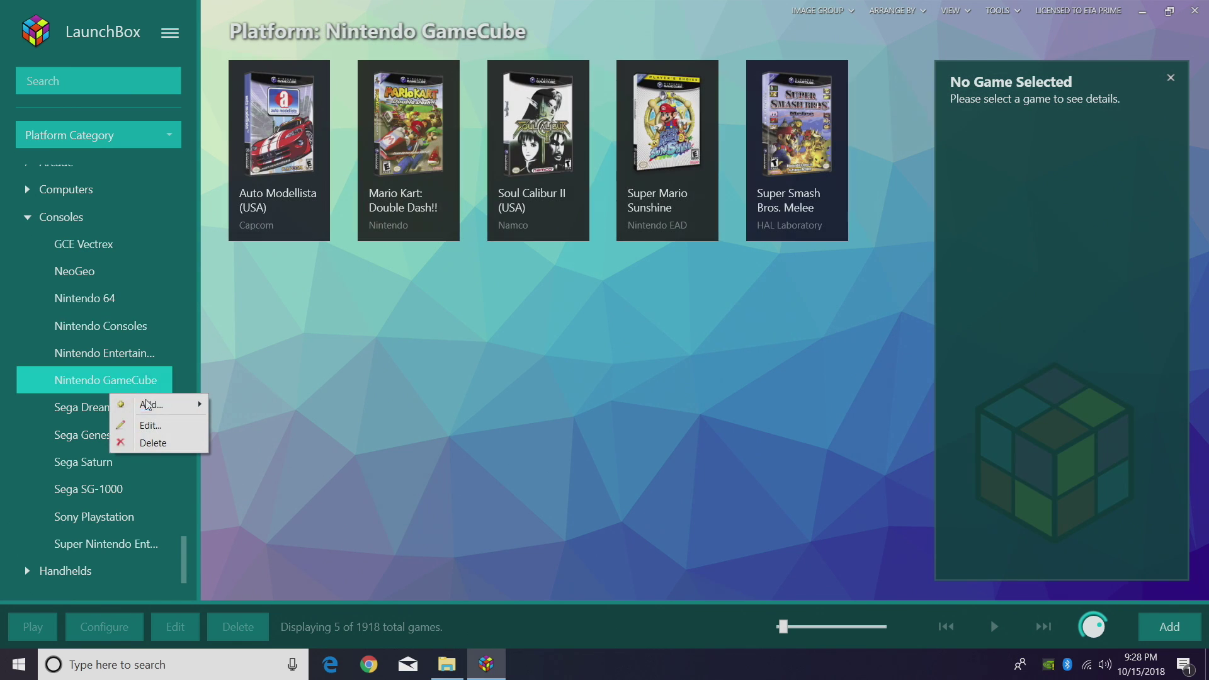
pyautogui.click(153, 427)
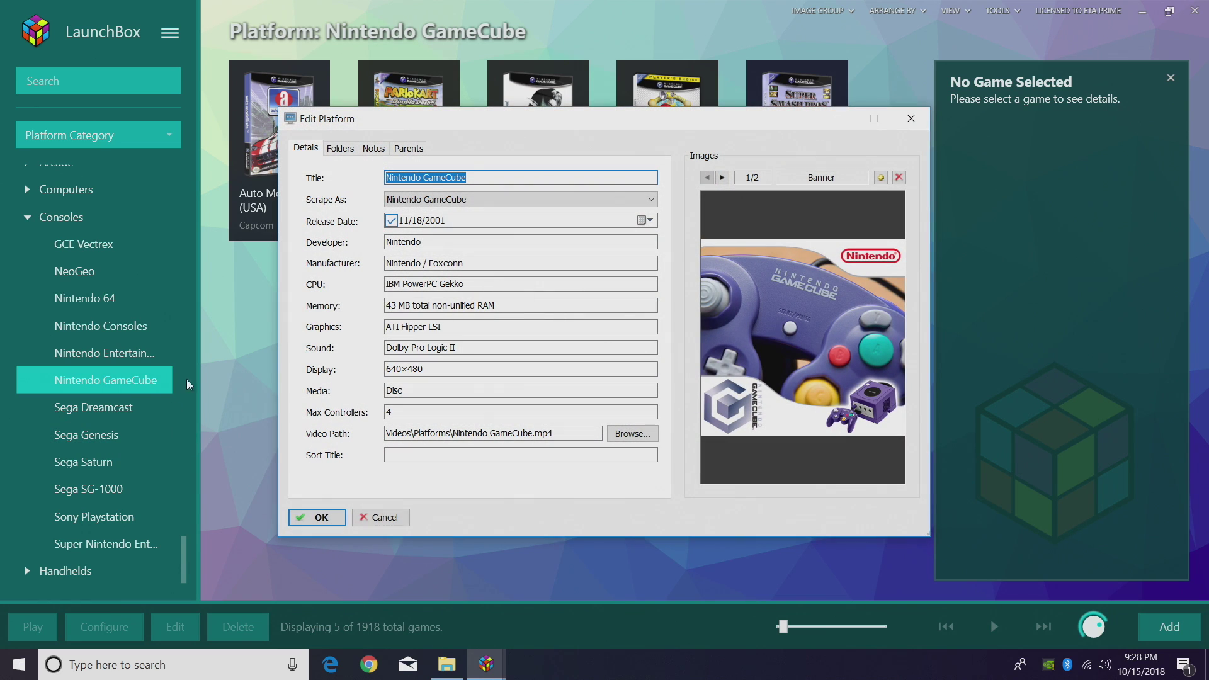
pyautogui.click(407, 148)
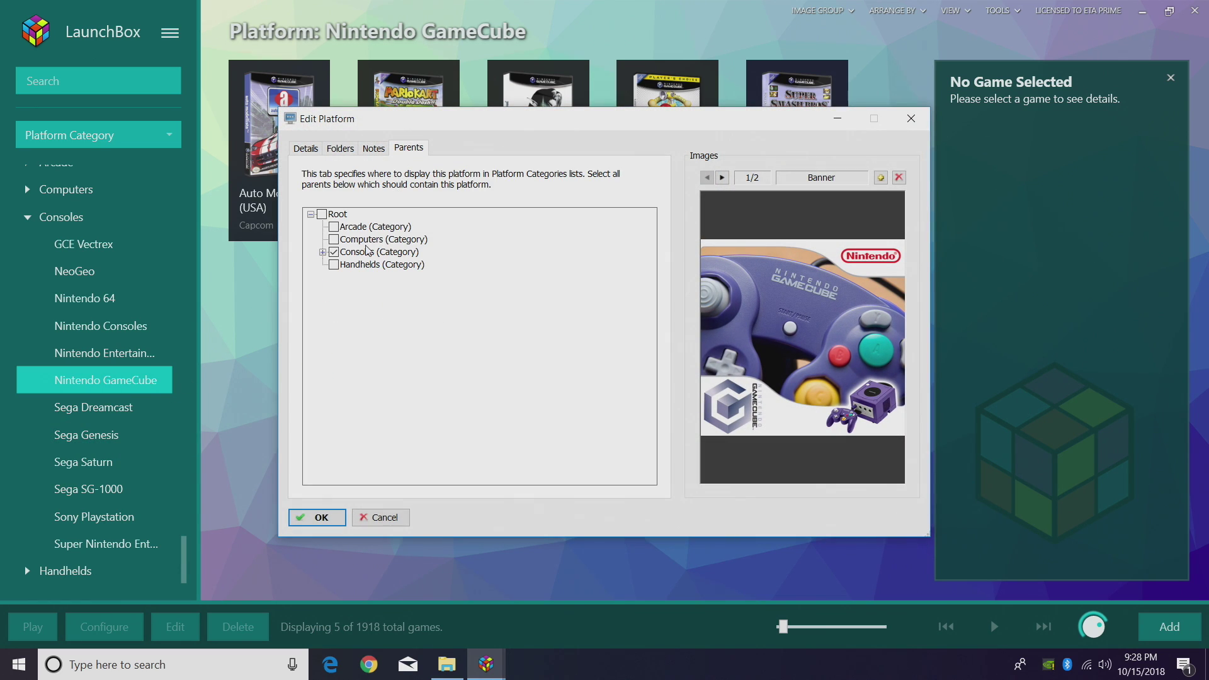
pyautogui.click(323, 252)
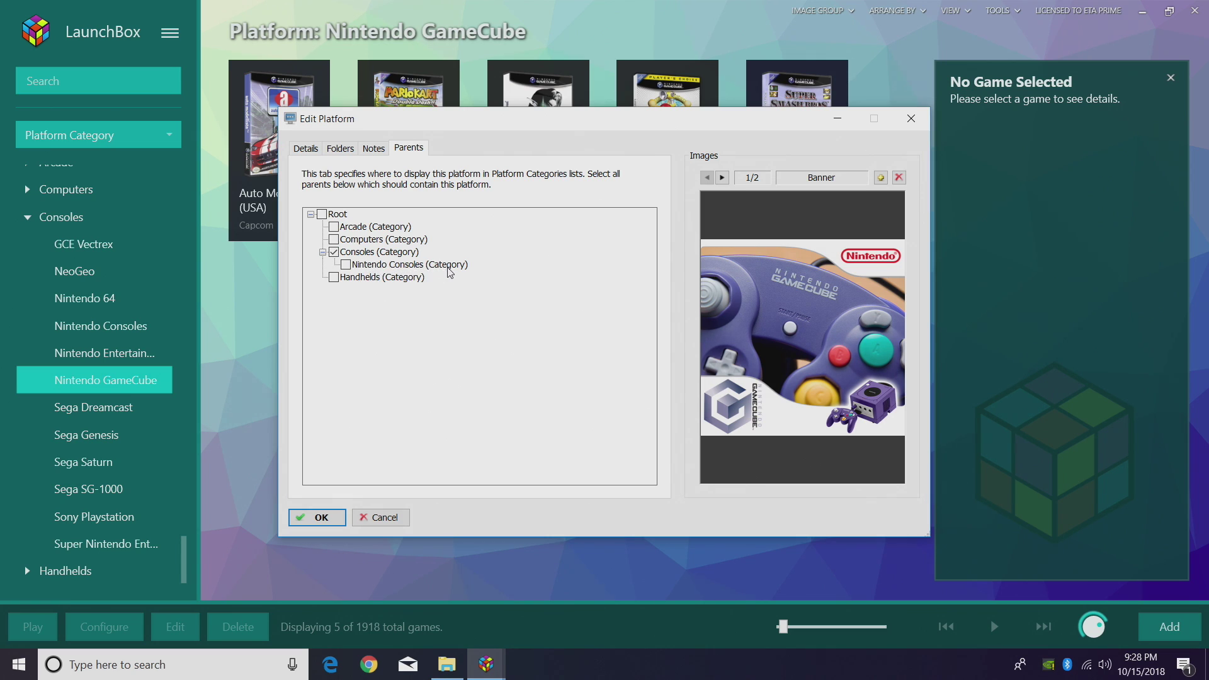
pyautogui.click(347, 267)
pyautogui.click(334, 252)
pyautogui.click(320, 518)
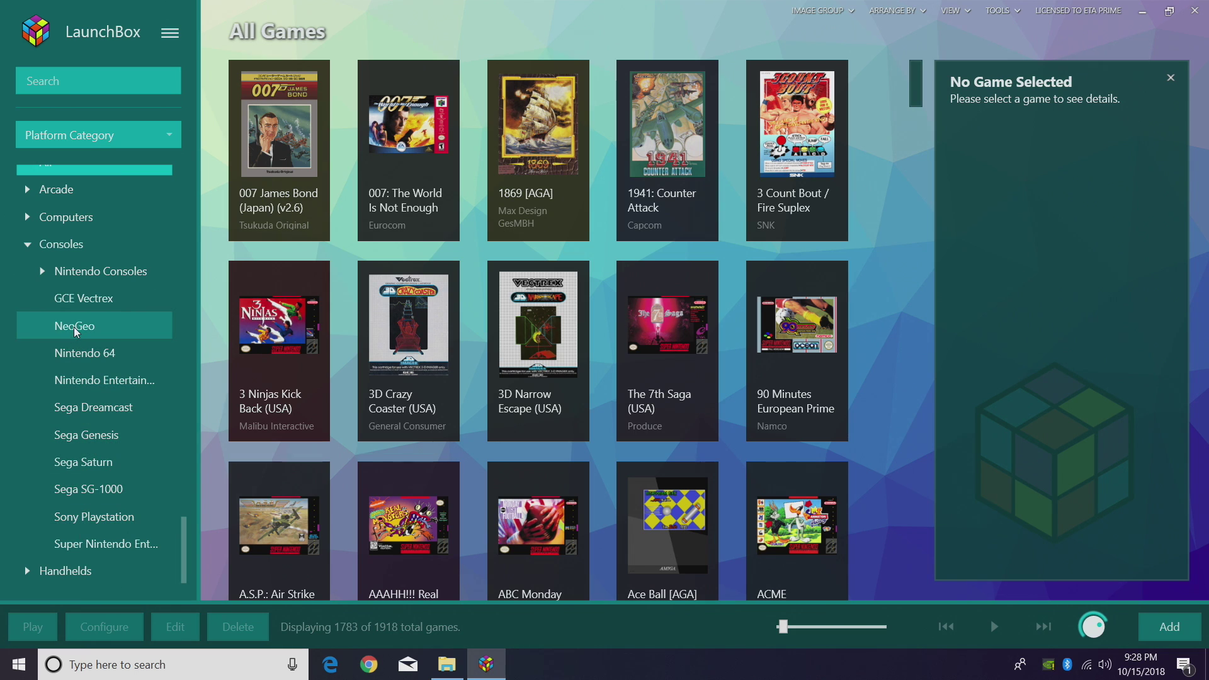
pyautogui.click(43, 271)
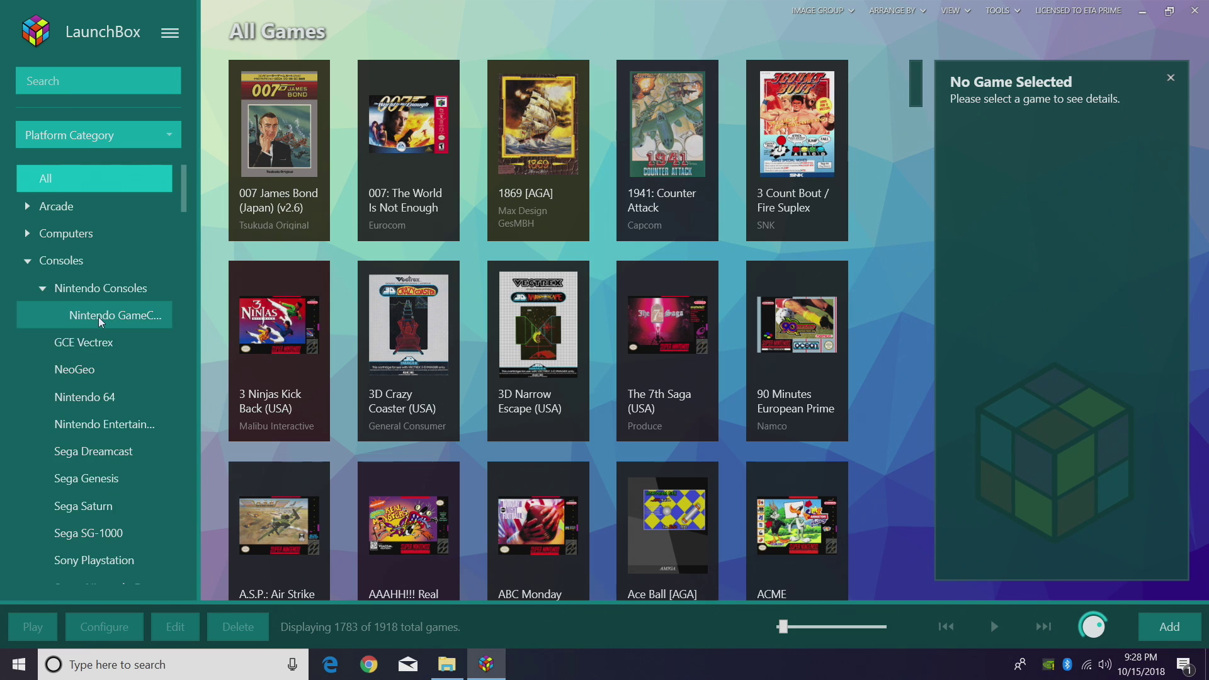
pyautogui.click(139, 319)
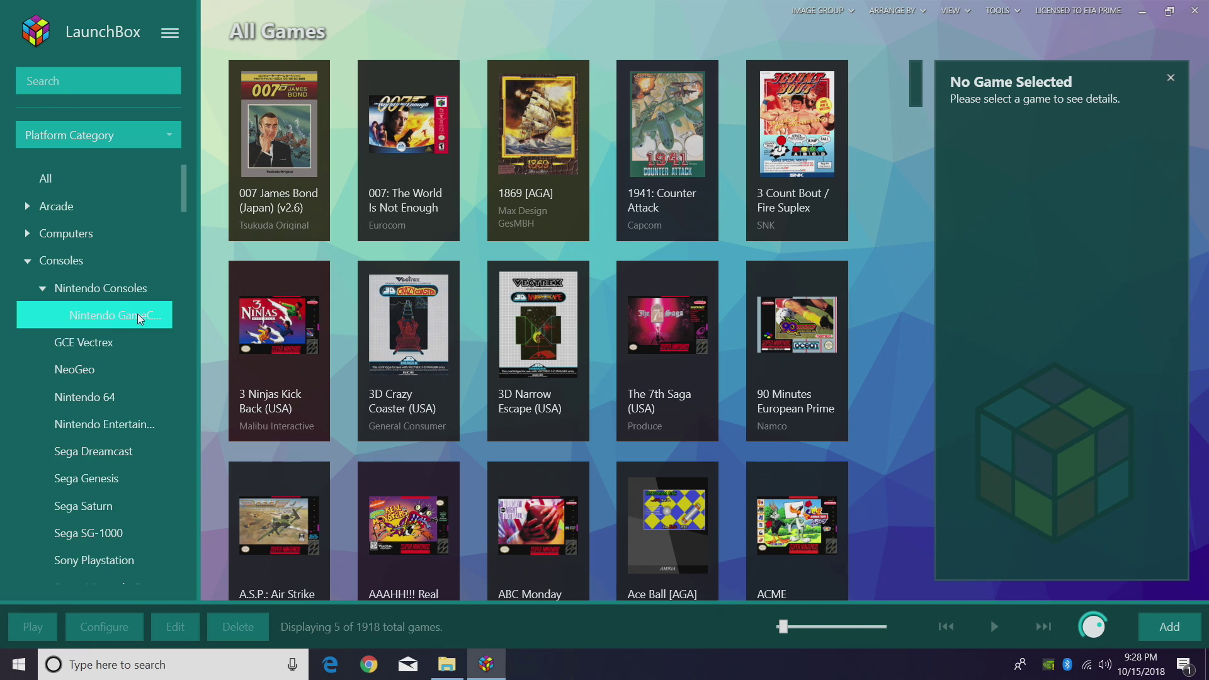
pyautogui.click(124, 285)
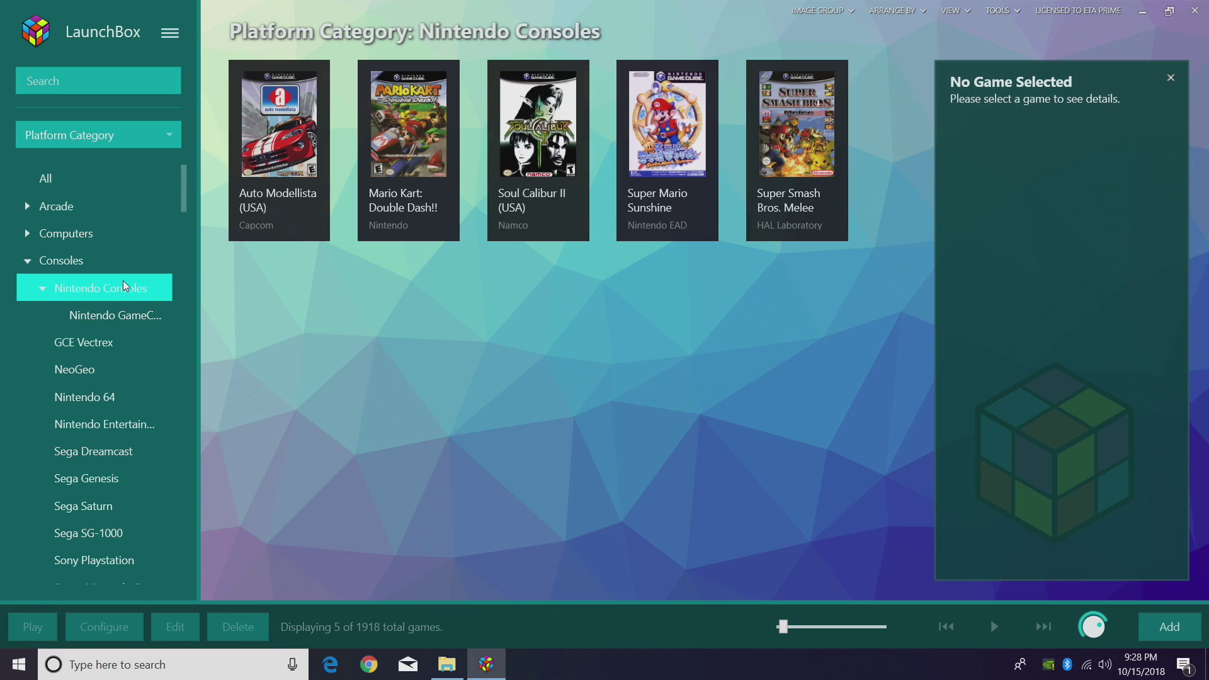
# Step: Move the Nintendo 64 platform's parent from Consoles to Nintendo Consoles
pyautogui.rightClick(104, 412)
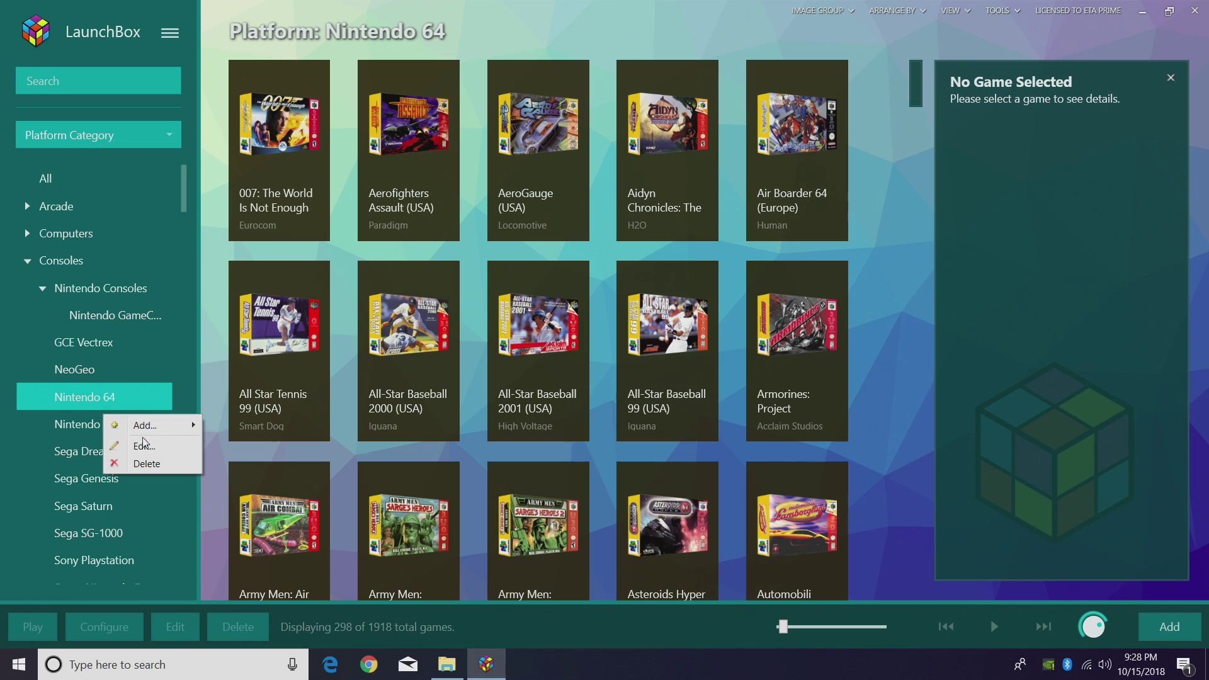
pyautogui.click(139, 446)
pyautogui.click(408, 147)
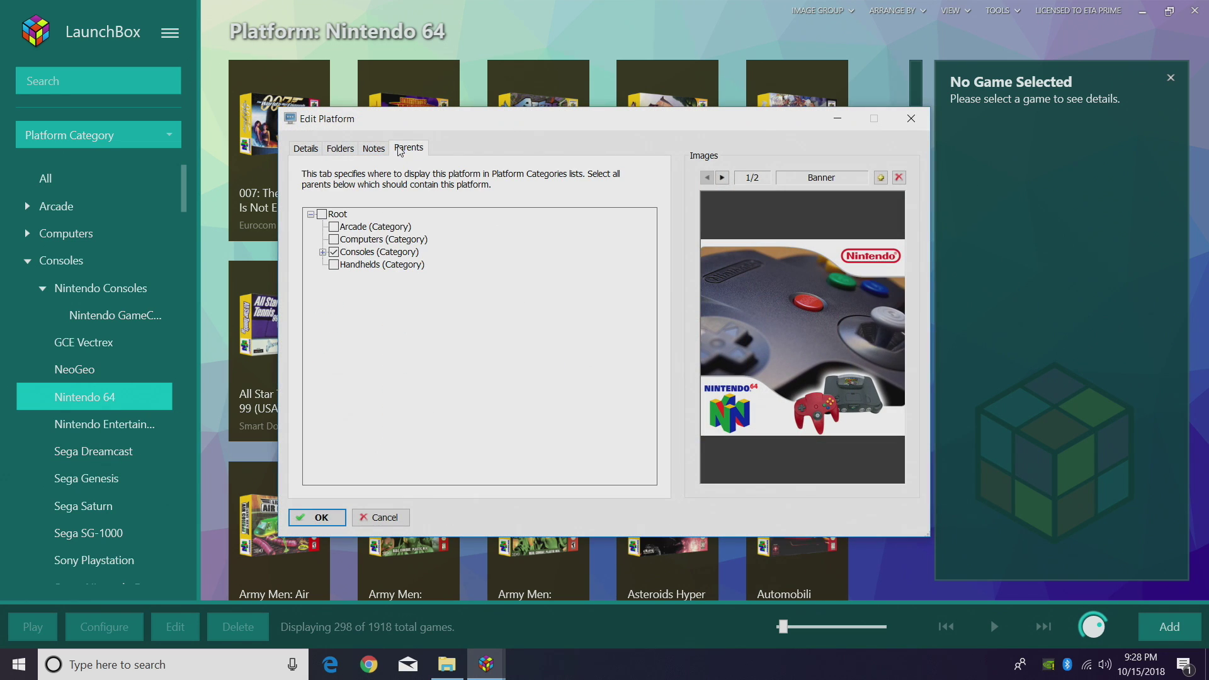
pyautogui.click(322, 252)
pyautogui.click(346, 265)
pyautogui.click(334, 252)
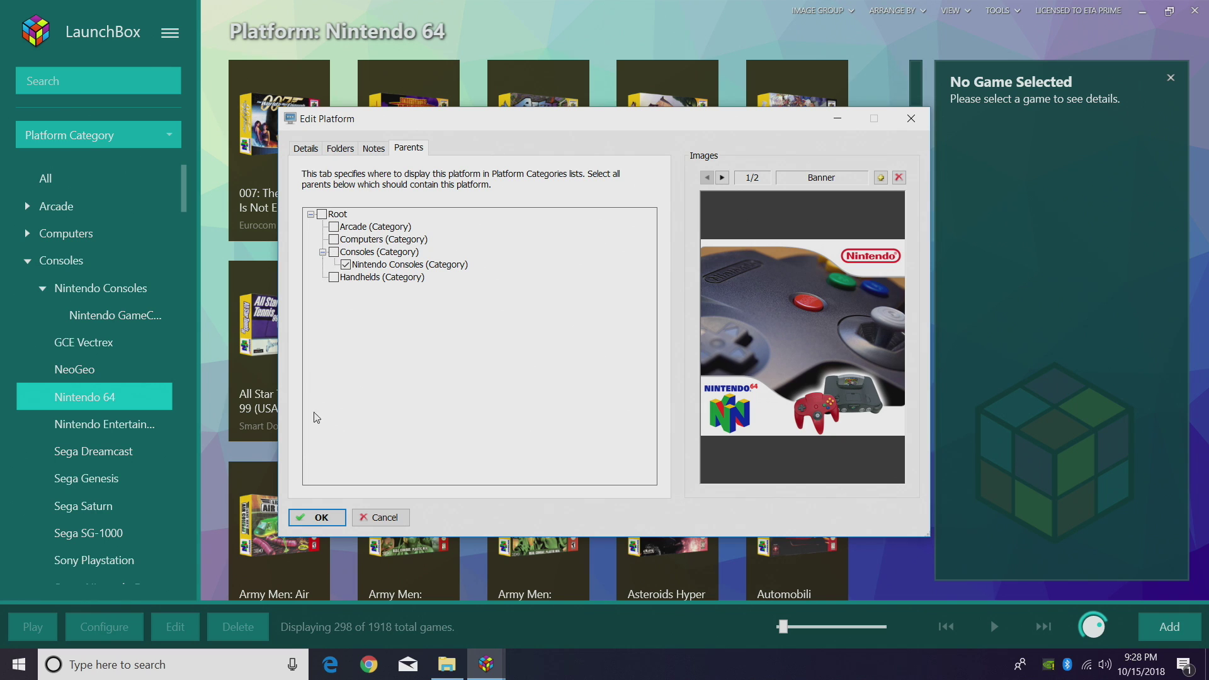
pyautogui.click(318, 518)
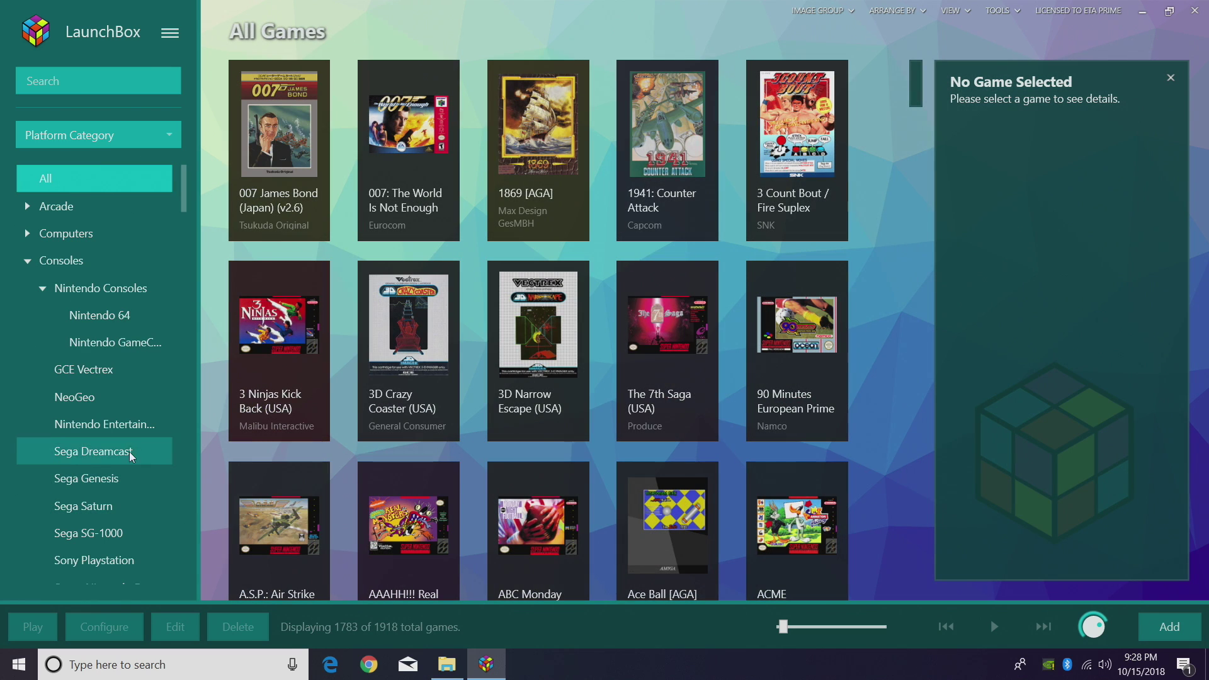
# Step: Reparent the Nintendo Entertainment System from Consoles to Nintendo Consoles
pyautogui.click(139, 423)
pyautogui.rightClick(132, 429)
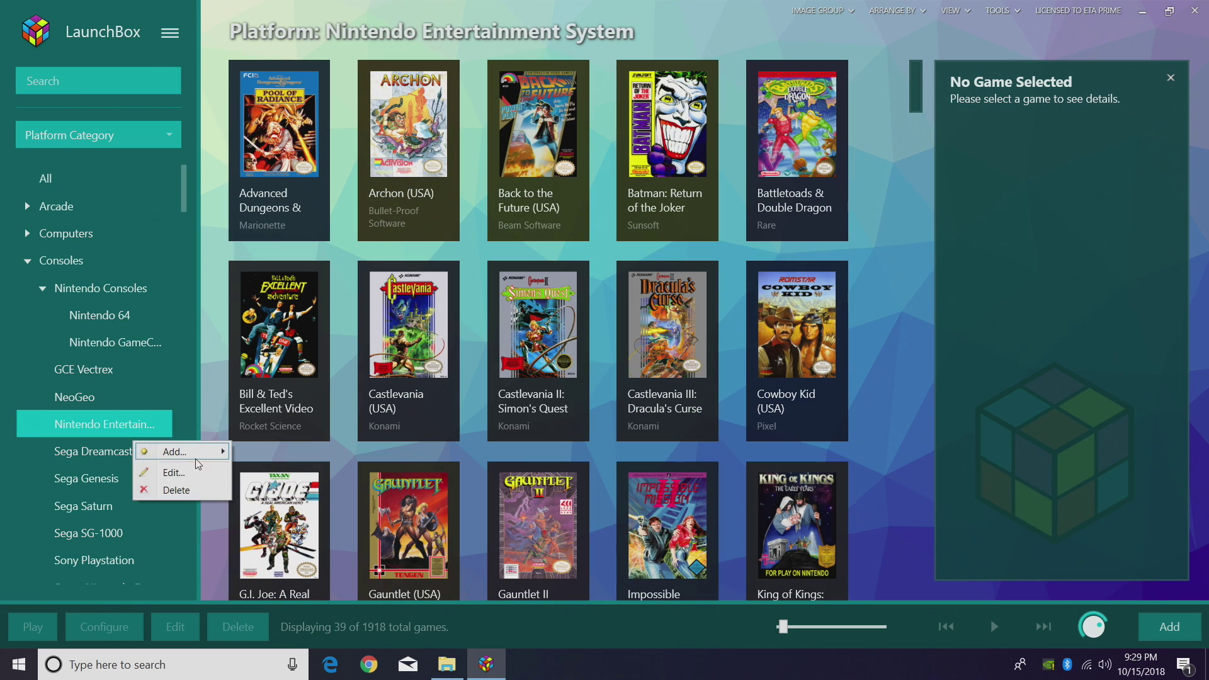
pyautogui.click(194, 478)
pyautogui.click(408, 147)
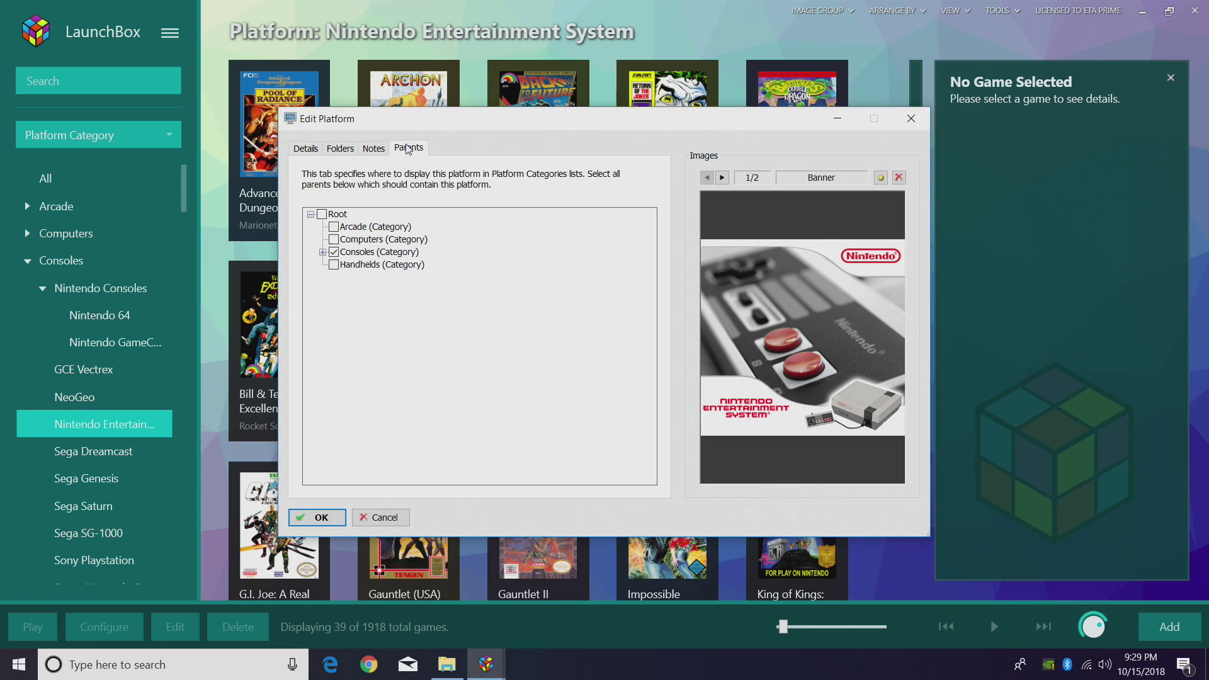
pyautogui.click(322, 252)
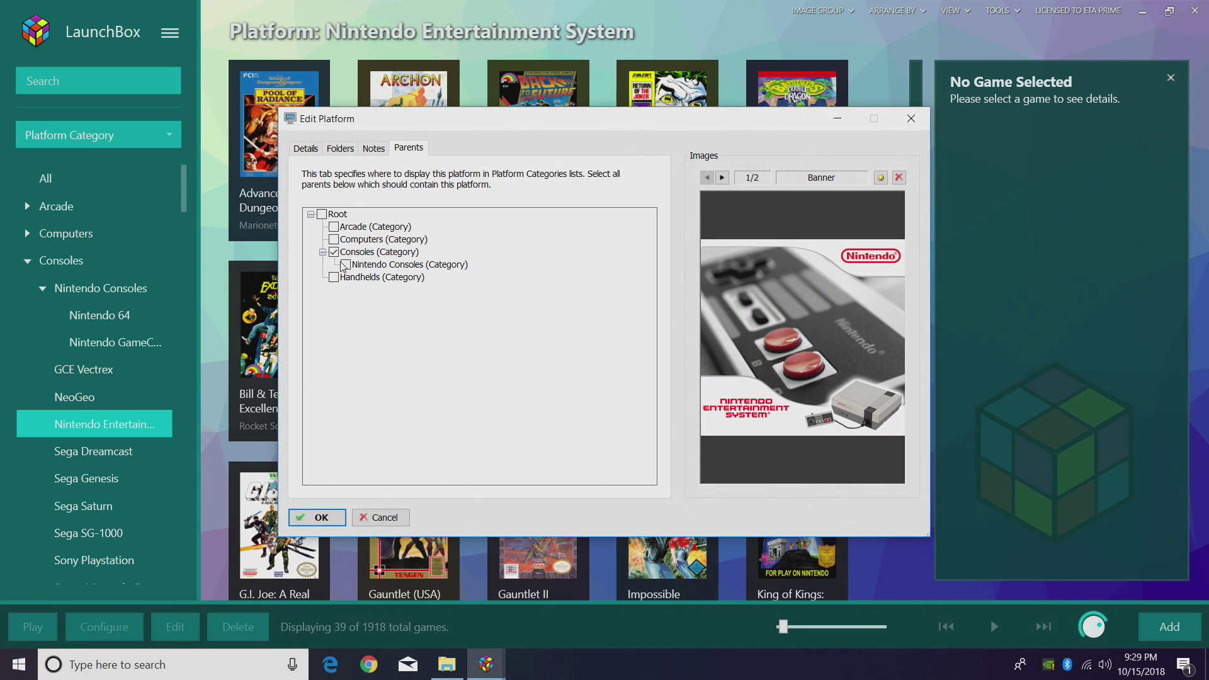
pyautogui.click(333, 251)
pyautogui.click(345, 265)
pyautogui.click(319, 518)
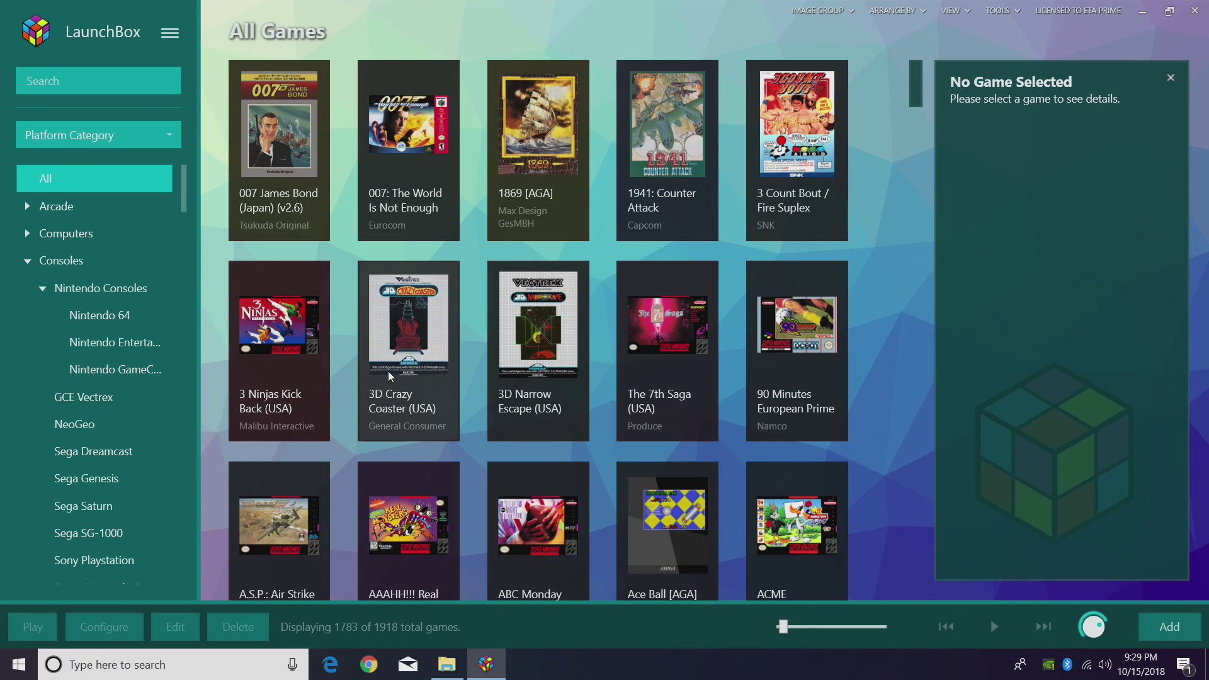
# Step: Re-expand Consoles to confirm Nintendo Consoles' platforms, then pick the Super Nintendo platform
pyautogui.click(40, 287)
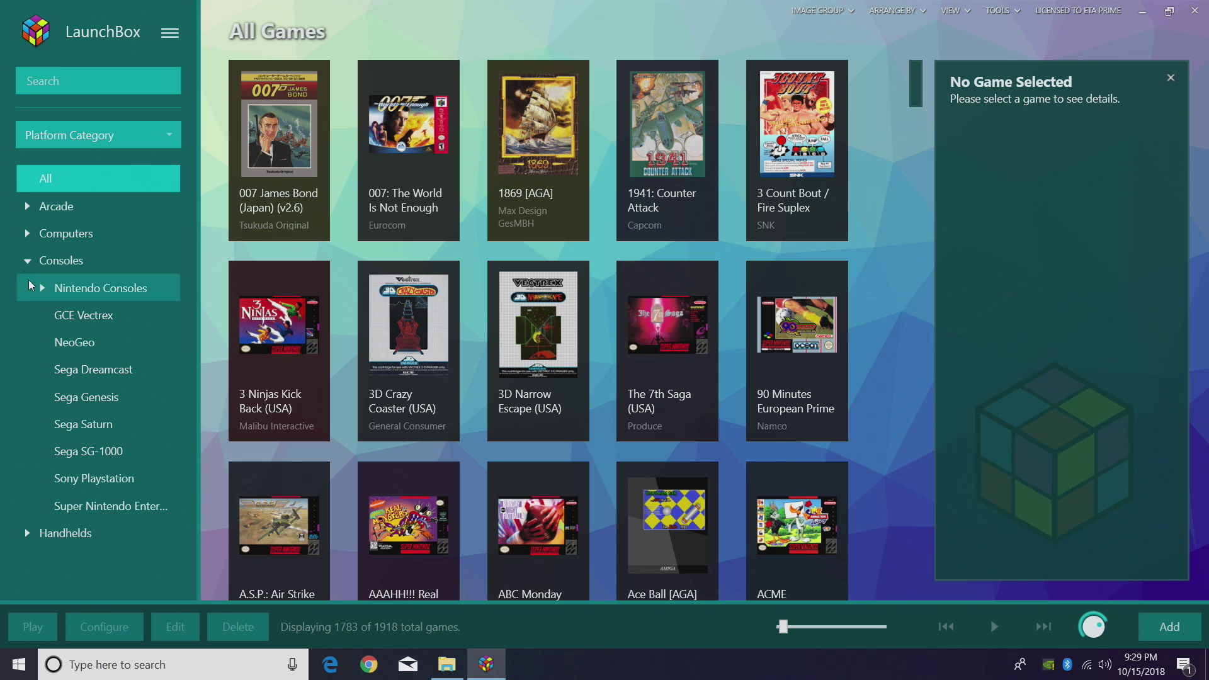
pyautogui.click(28, 266)
pyautogui.click(31, 259)
pyautogui.click(48, 285)
pyautogui.click(41, 288)
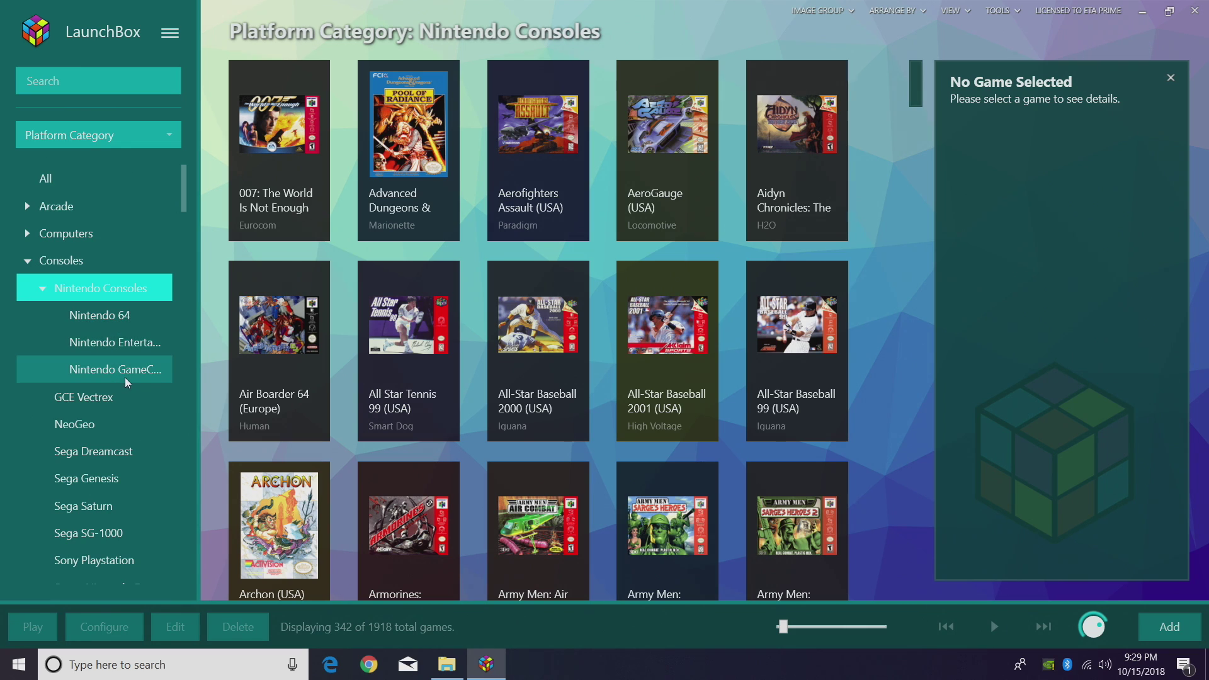
pyautogui.click(40, 288)
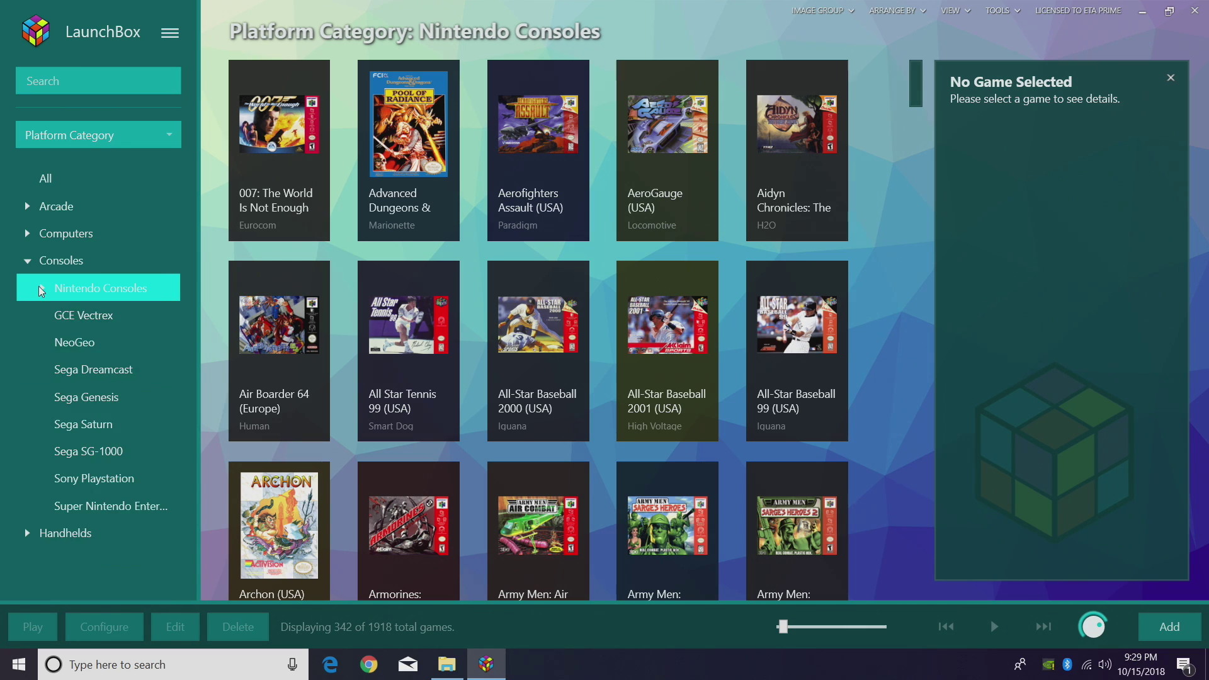
pyautogui.click(124, 505)
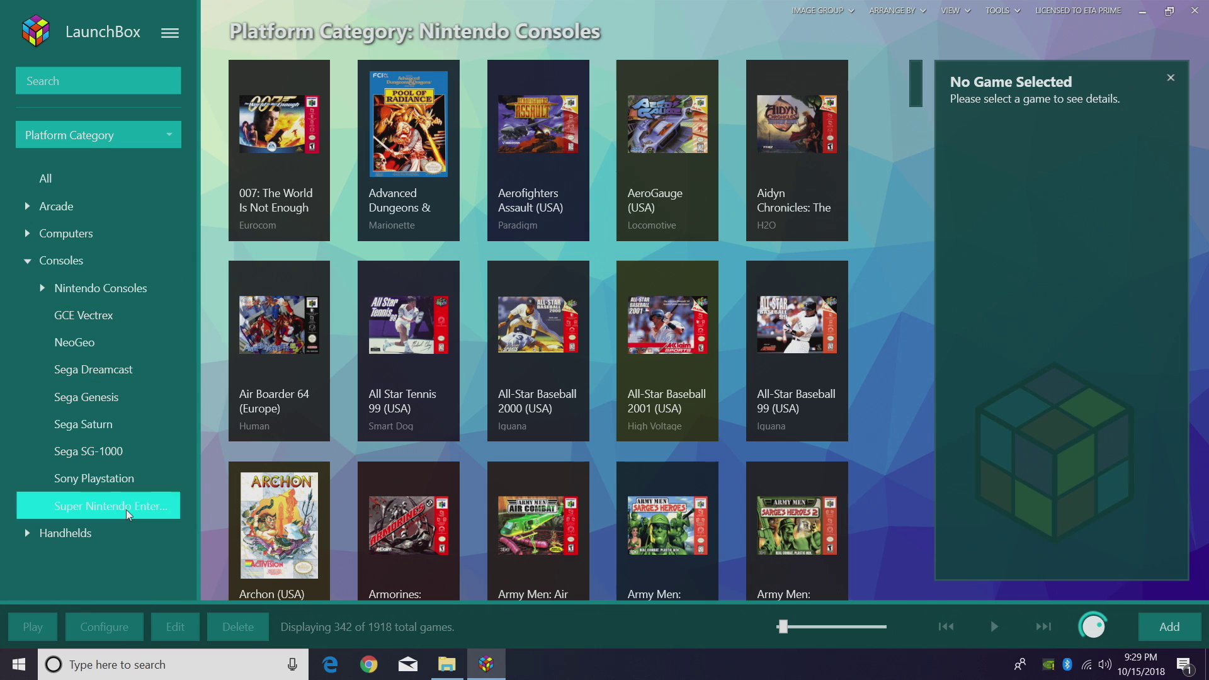
pyautogui.rightClick(127, 521)
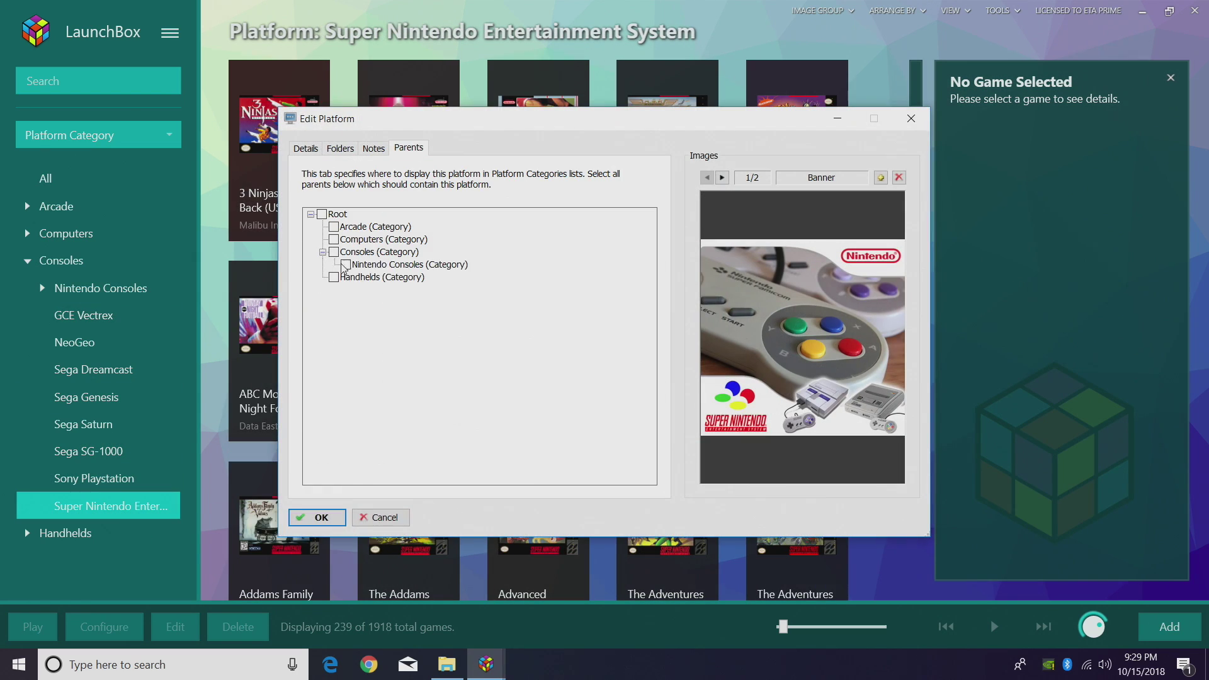
# Step: Save Super Nintendo under Nintendo Consoles and re-expand the tree to confirm its platforms
pyautogui.click(315, 512)
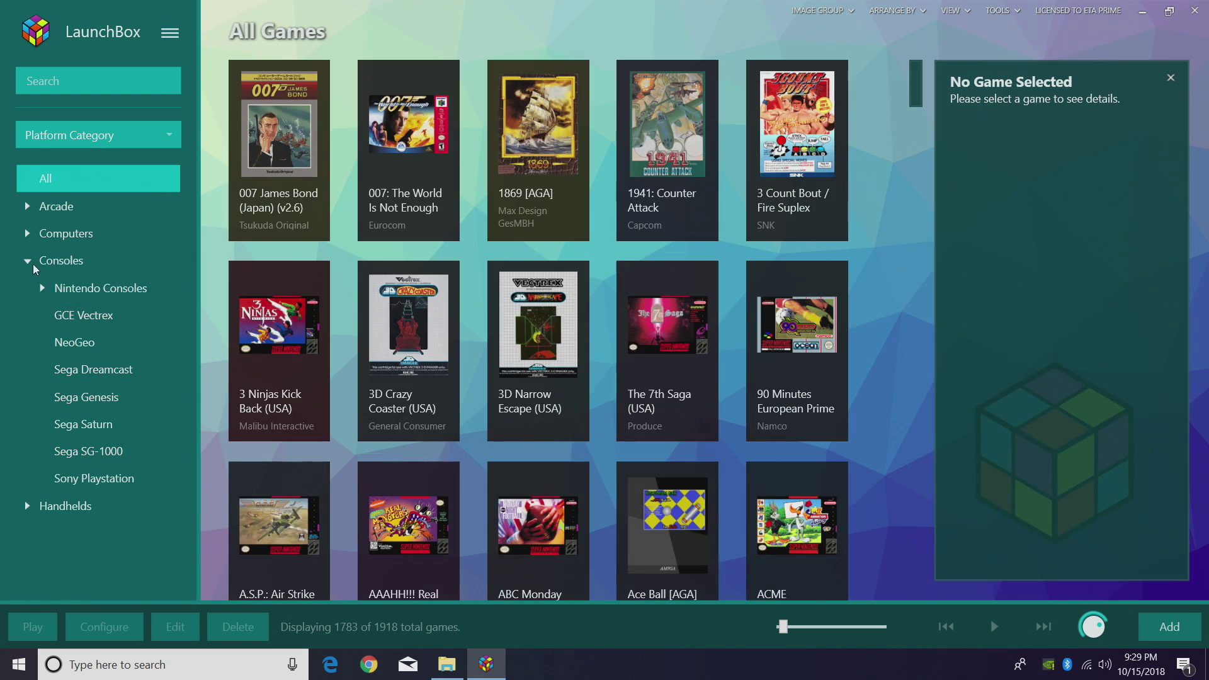
pyautogui.click(82, 288)
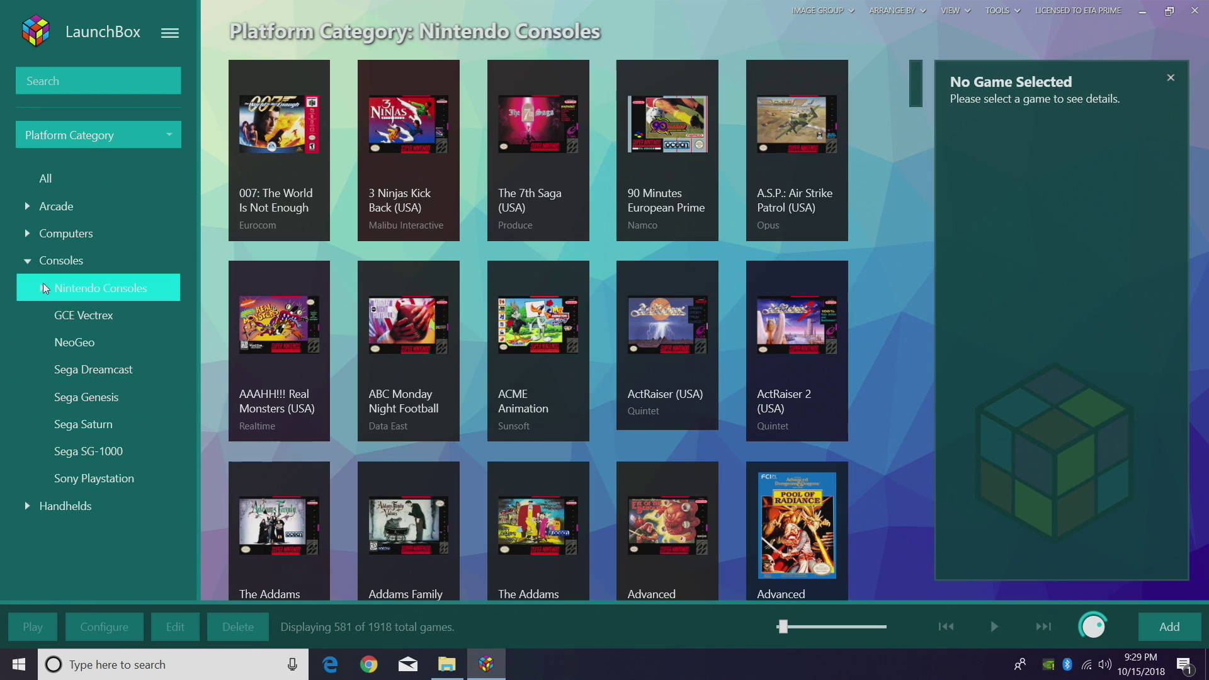
pyautogui.click(28, 262)
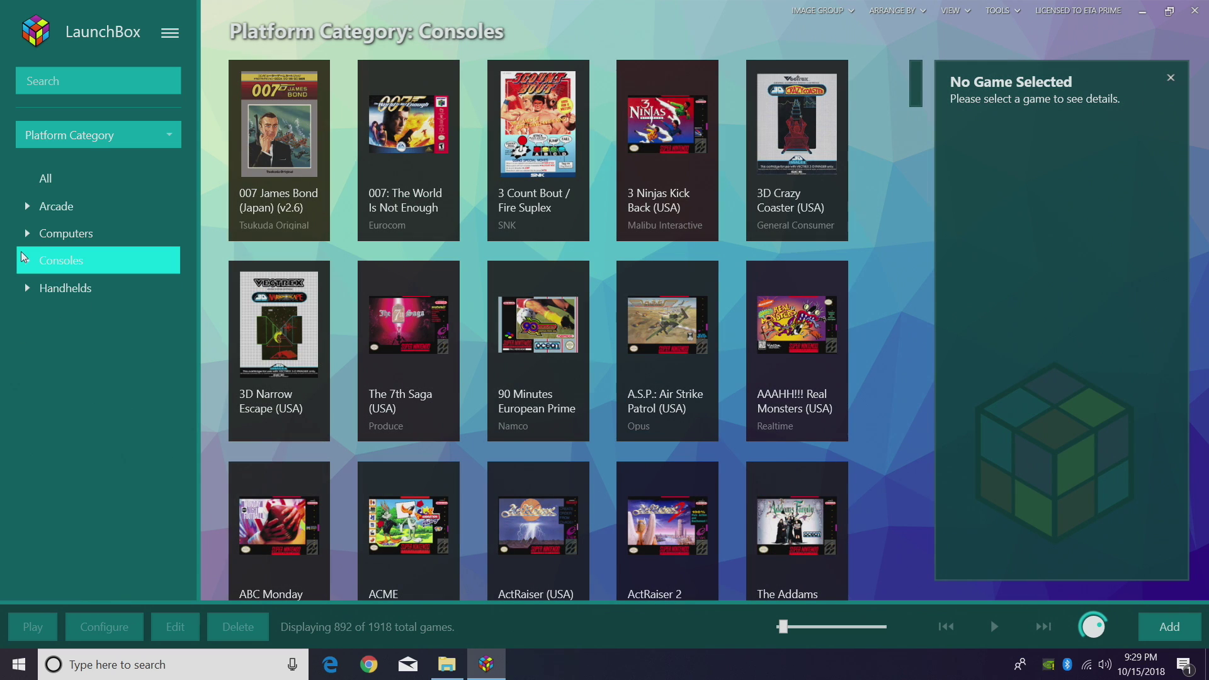
pyautogui.click(26, 260)
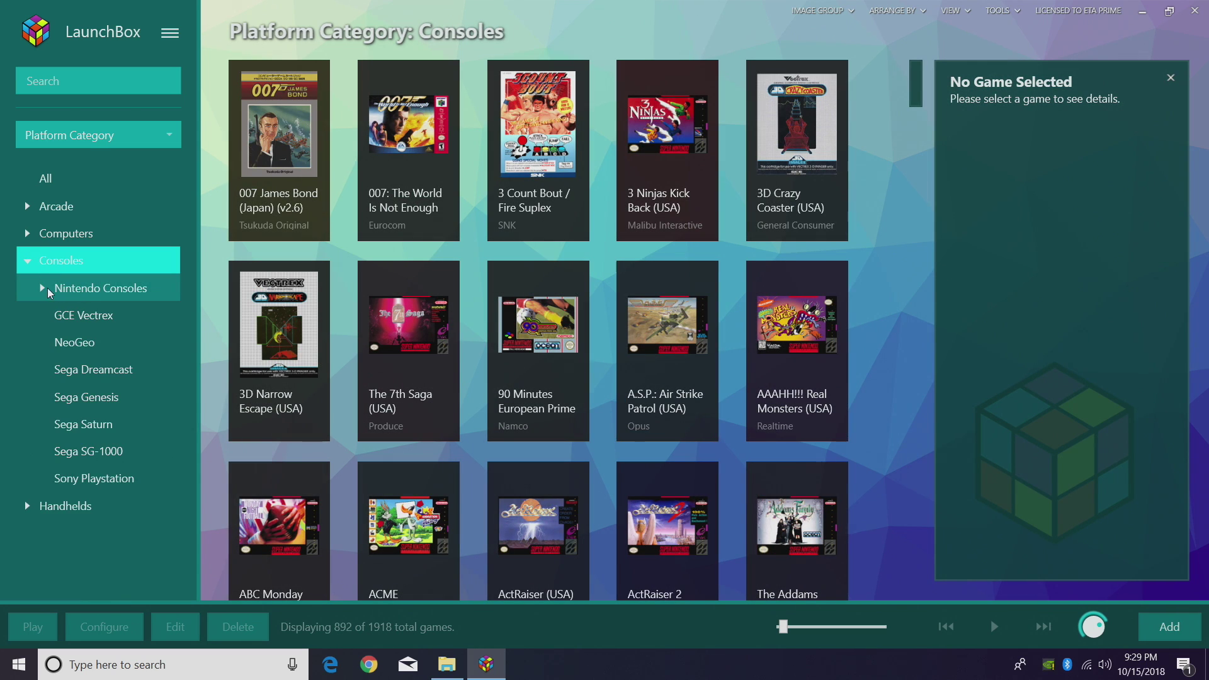
pyautogui.click(44, 289)
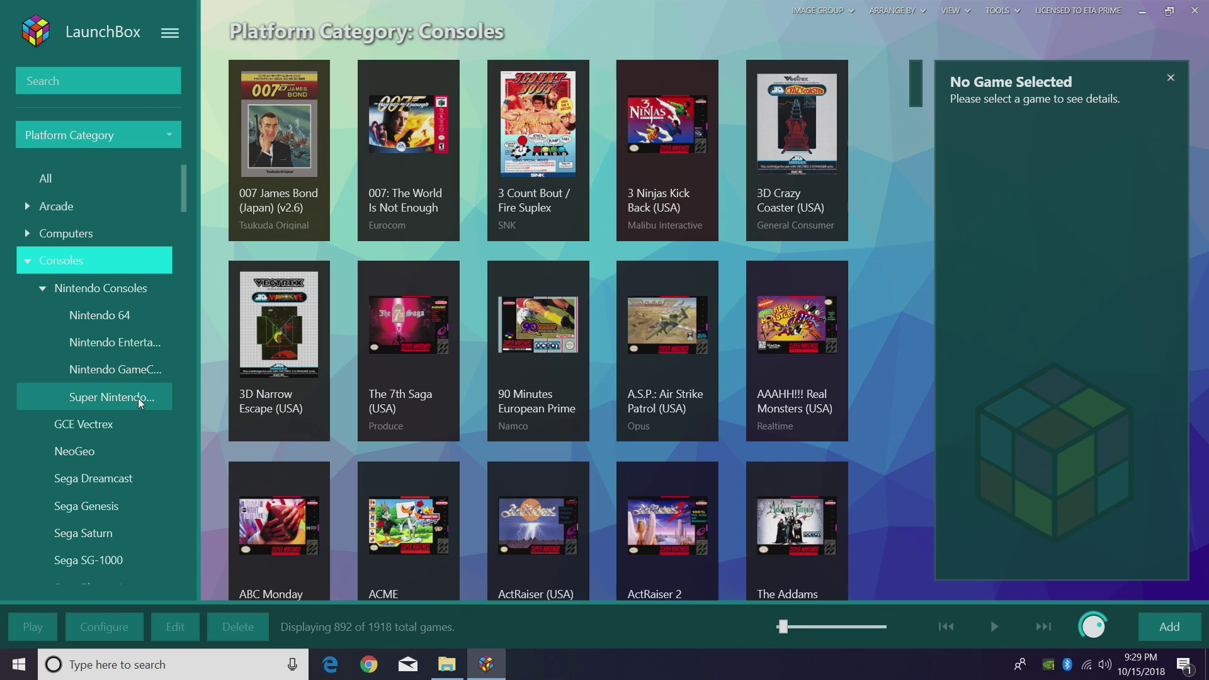
pyautogui.click(41, 289)
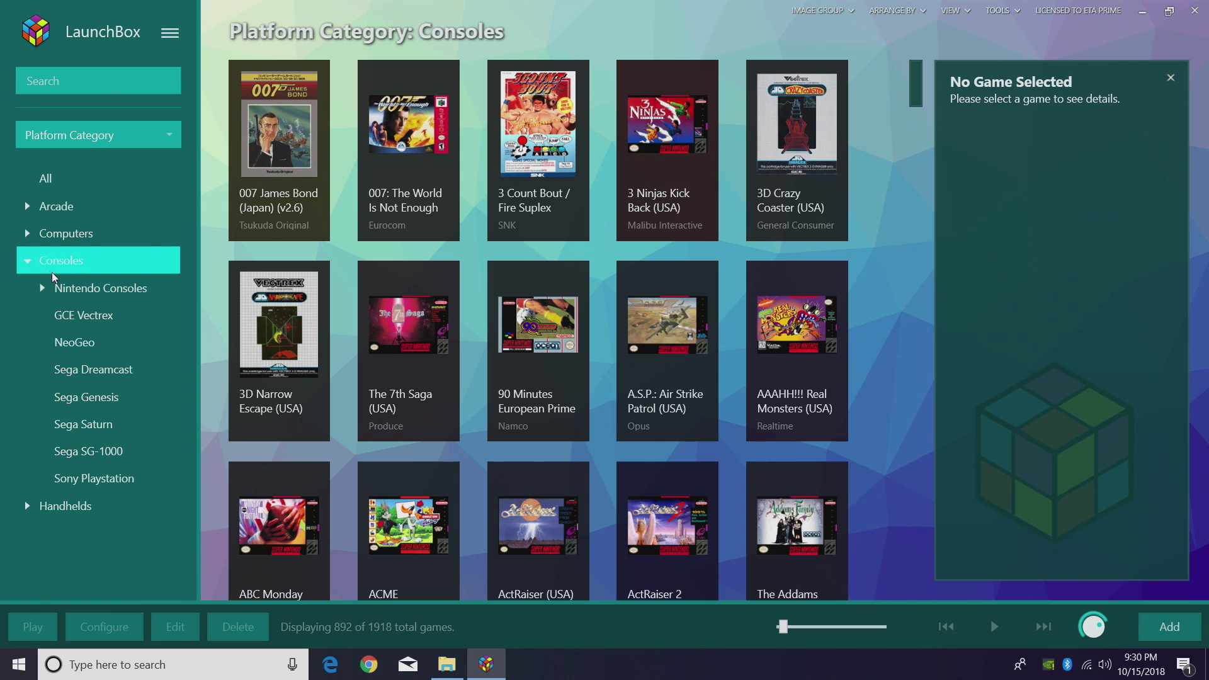
# Step: Add a 'Sega Consoles' category with Consoles as its parent, then view it
pyautogui.rightClick(73, 265)
pyautogui.moveTo(133, 280)
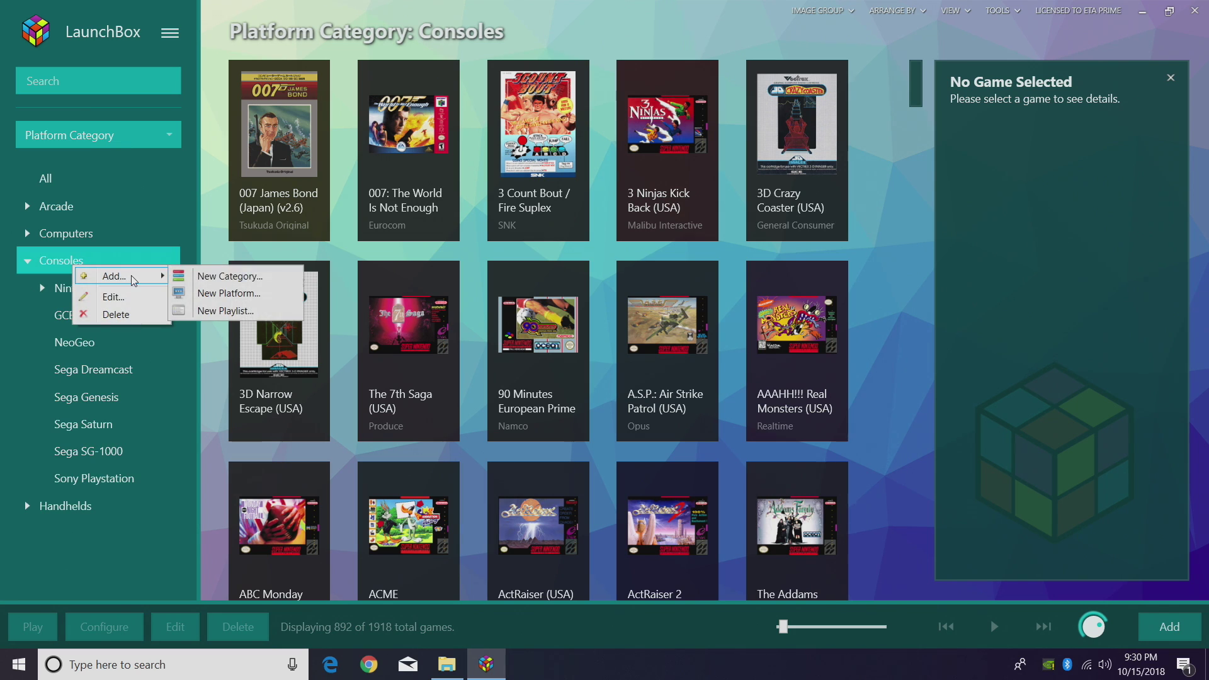
pyautogui.click(238, 277)
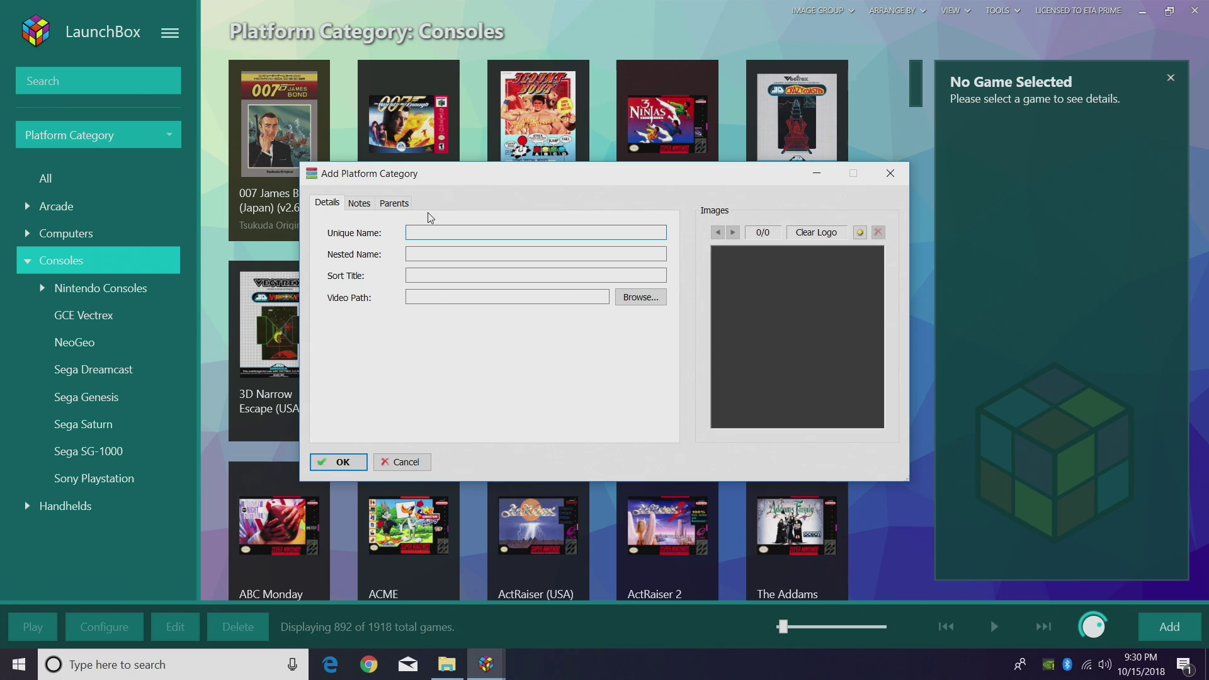
pyautogui.write('Sega Consoles')
pyautogui.click(435, 253)
pyautogui.click(360, 203)
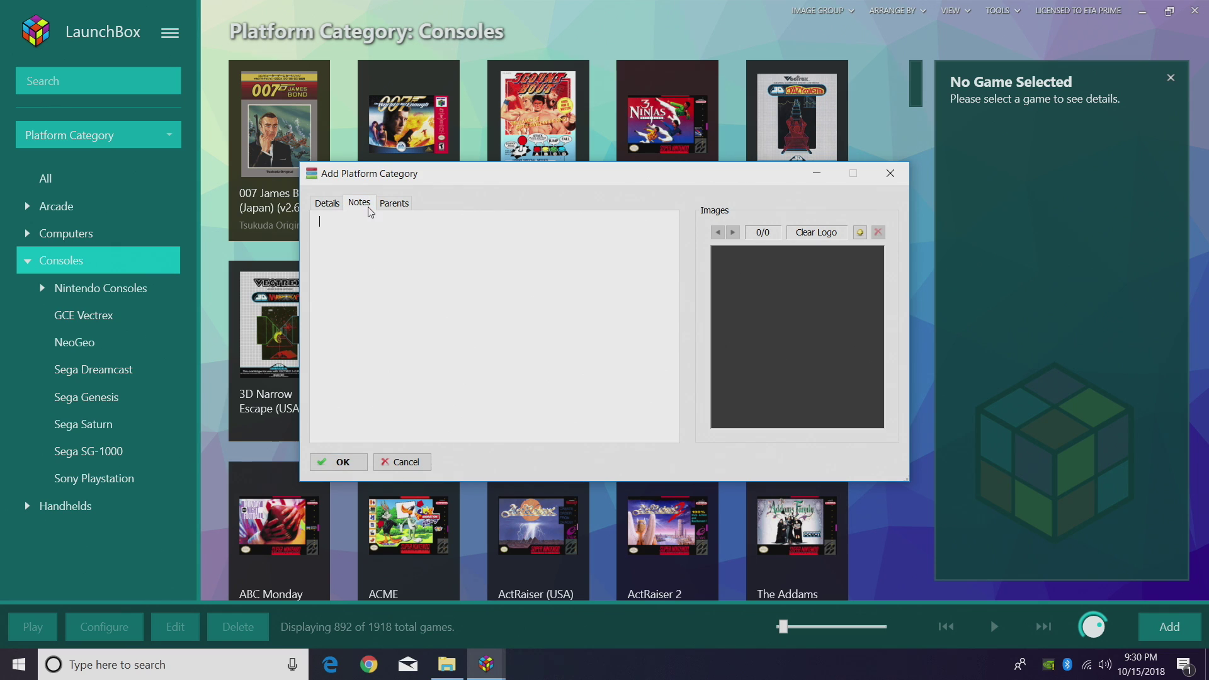
pyautogui.click(394, 203)
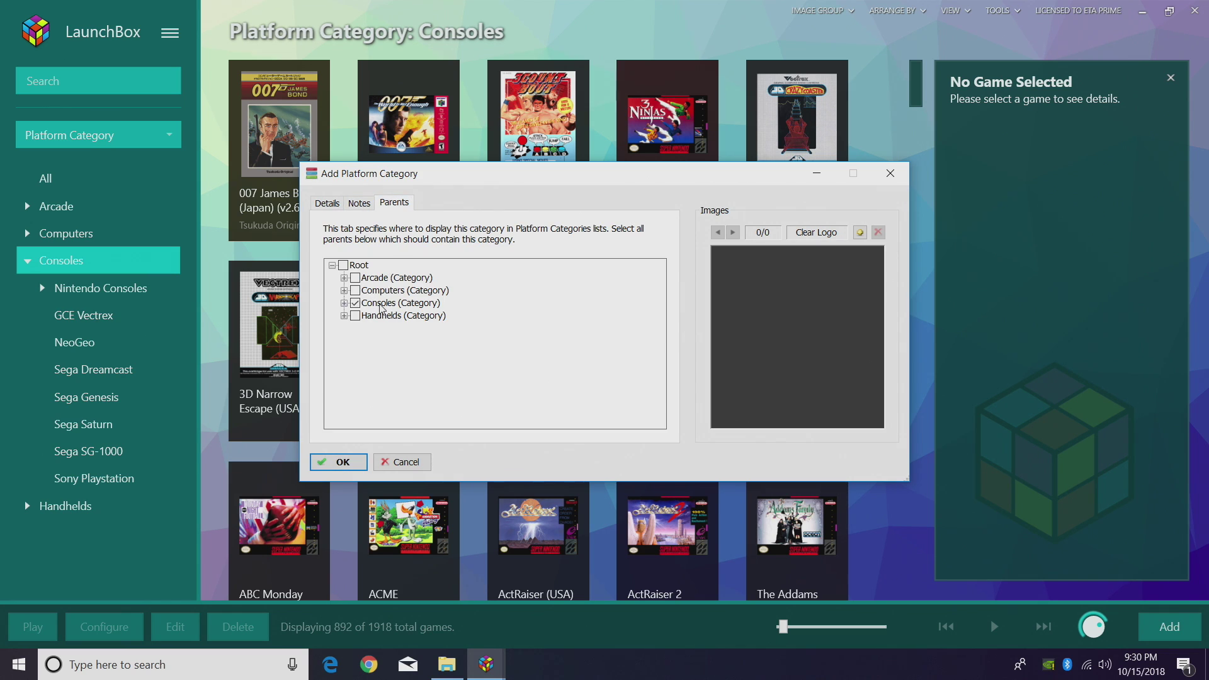
pyautogui.click(341, 462)
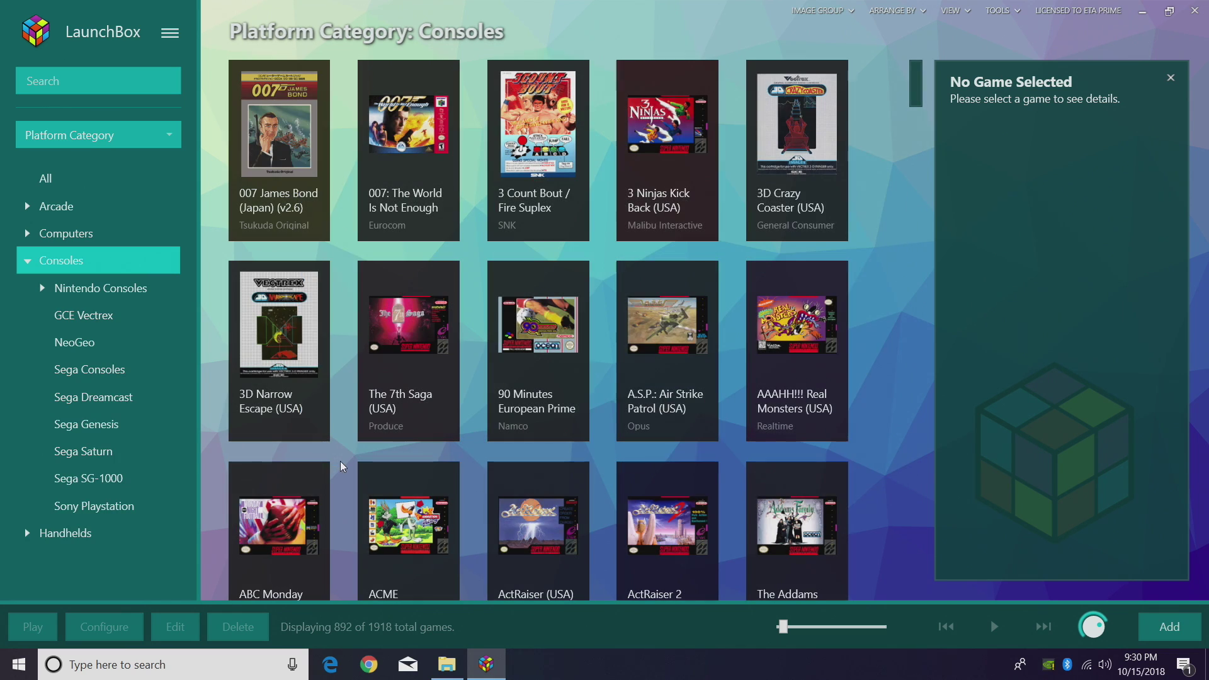
pyautogui.click(114, 375)
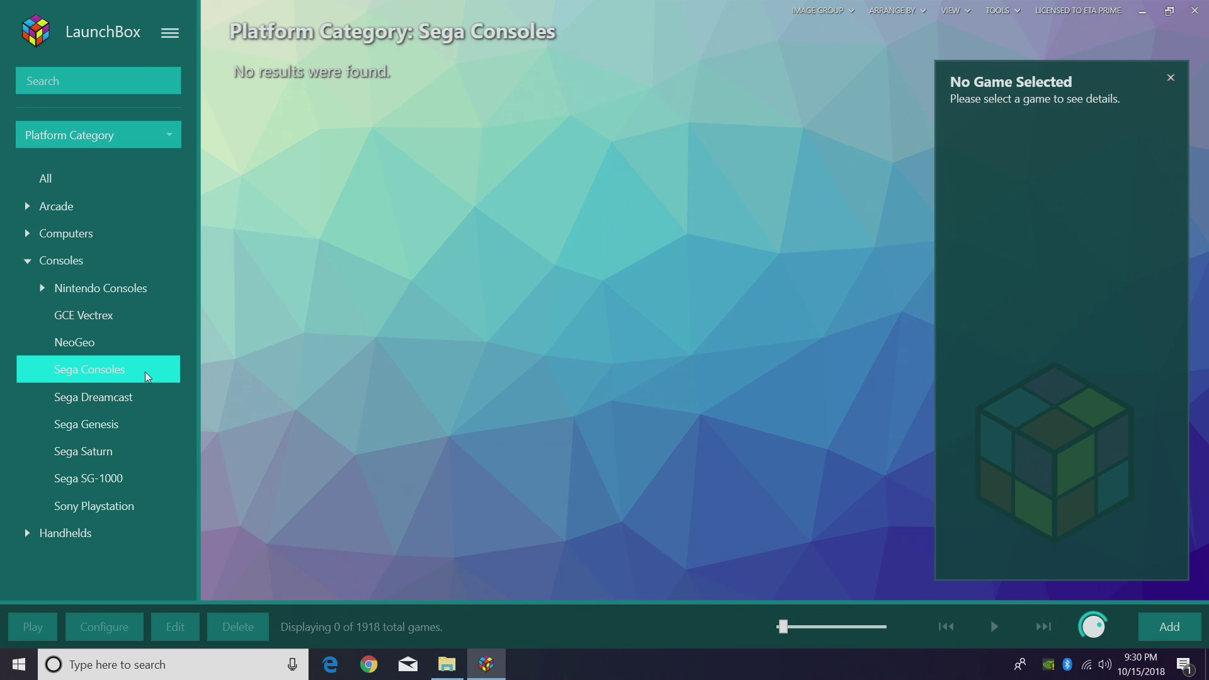
# Step: Reparent Sega Dreamcast to the Sega Consoles category
pyautogui.click(129, 395)
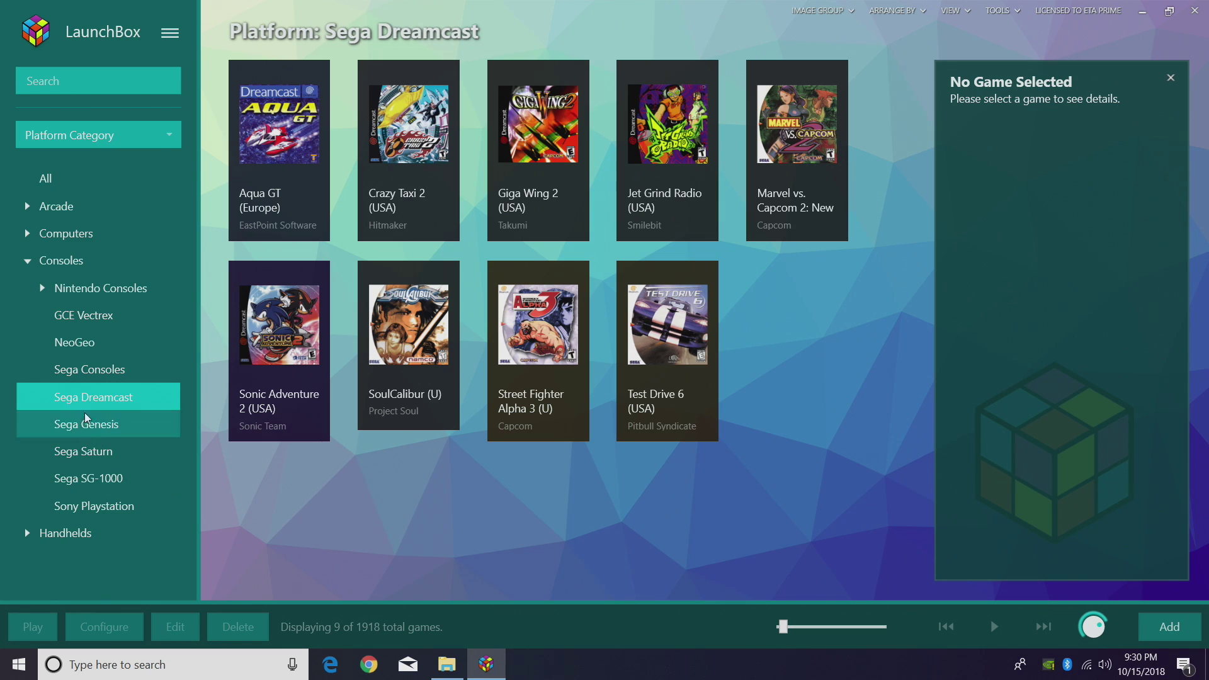
pyautogui.rightClick(123, 404)
pyautogui.click(163, 442)
pyautogui.click(409, 151)
pyautogui.click(322, 252)
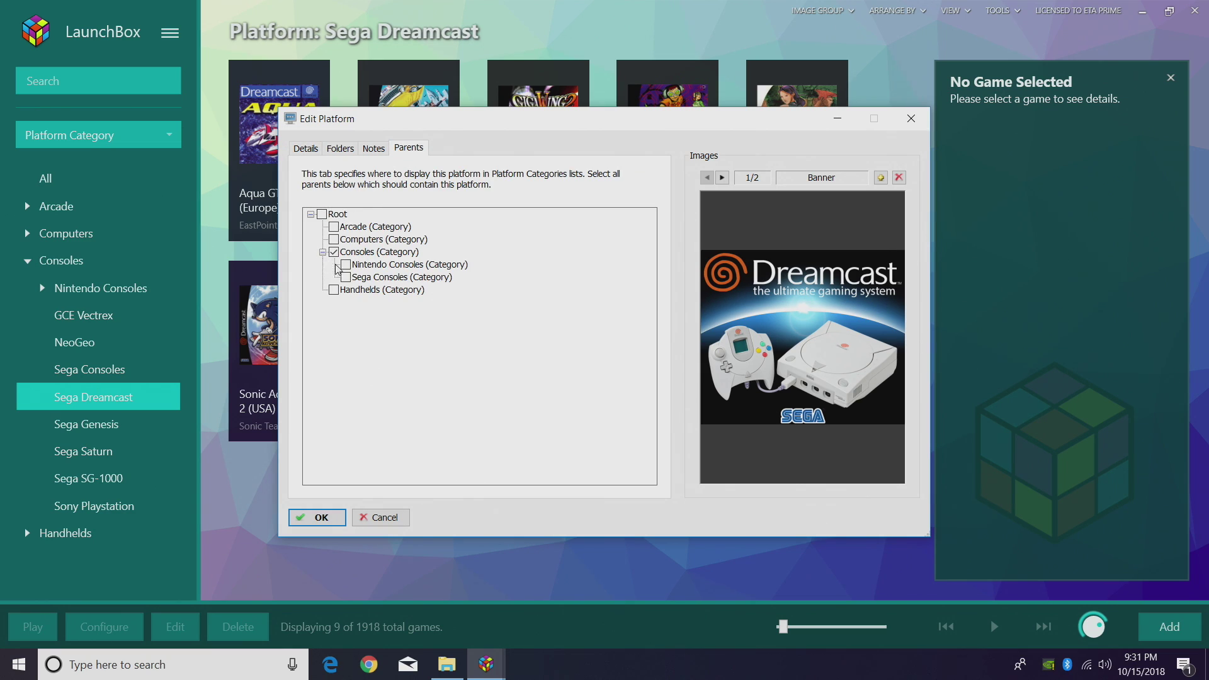
pyautogui.click(345, 278)
pyautogui.click(318, 517)
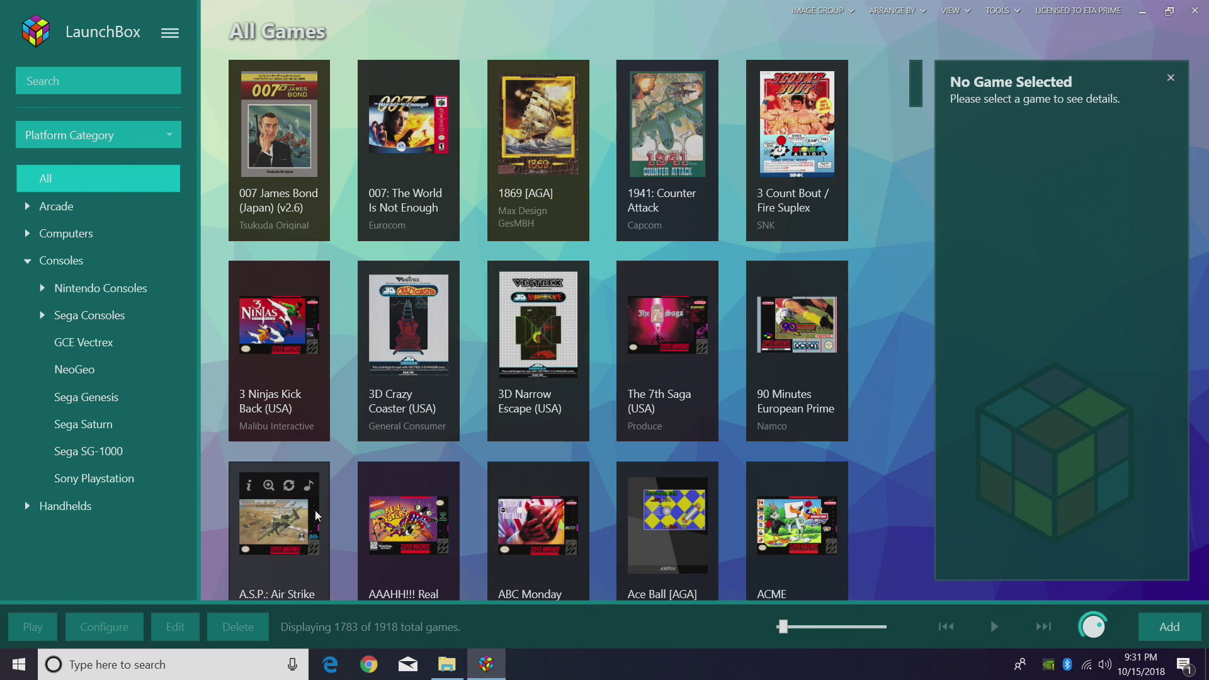
# Step: Move Sega Genesis, Saturn and SG-1000 into Sega Consoles, then view its 94 games
pyautogui.rightClick(90, 397)
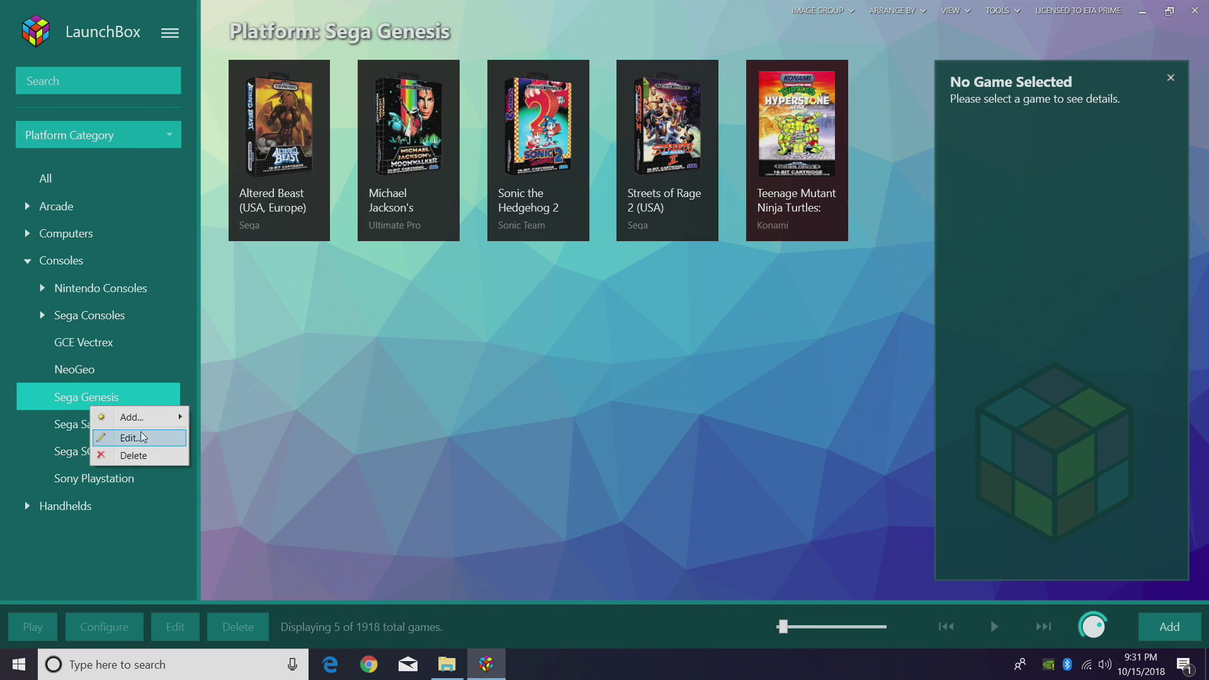
pyautogui.click(149, 444)
pyautogui.click(408, 148)
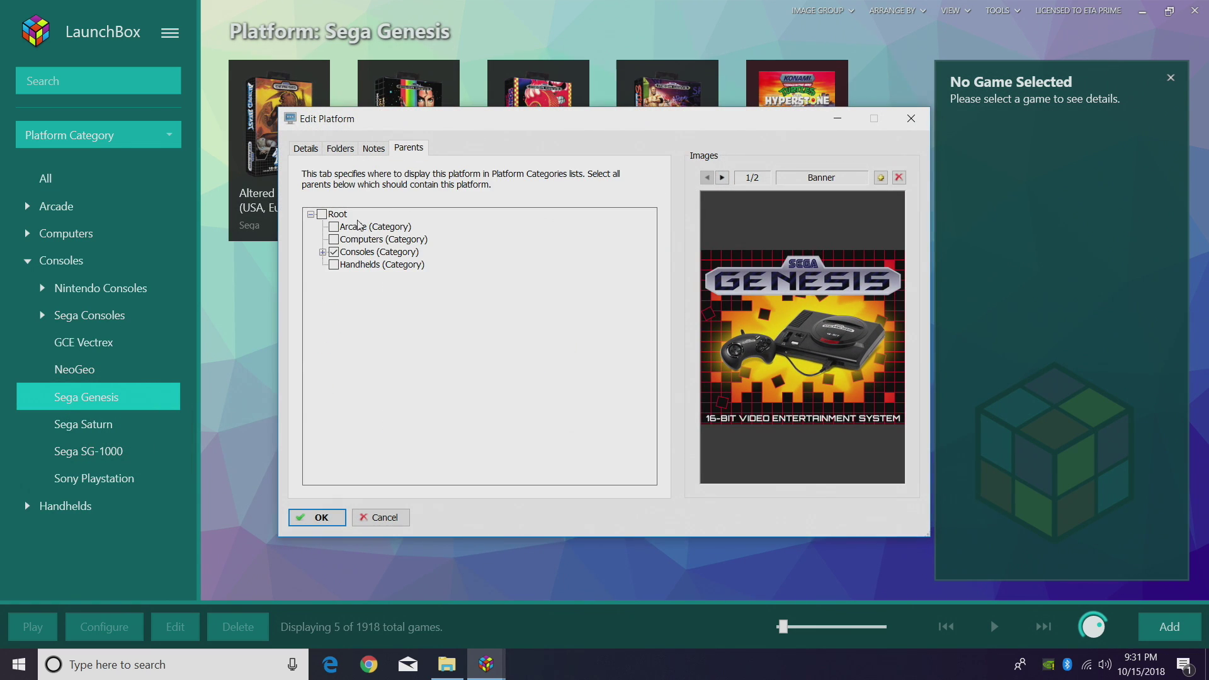
pyautogui.click(323, 252)
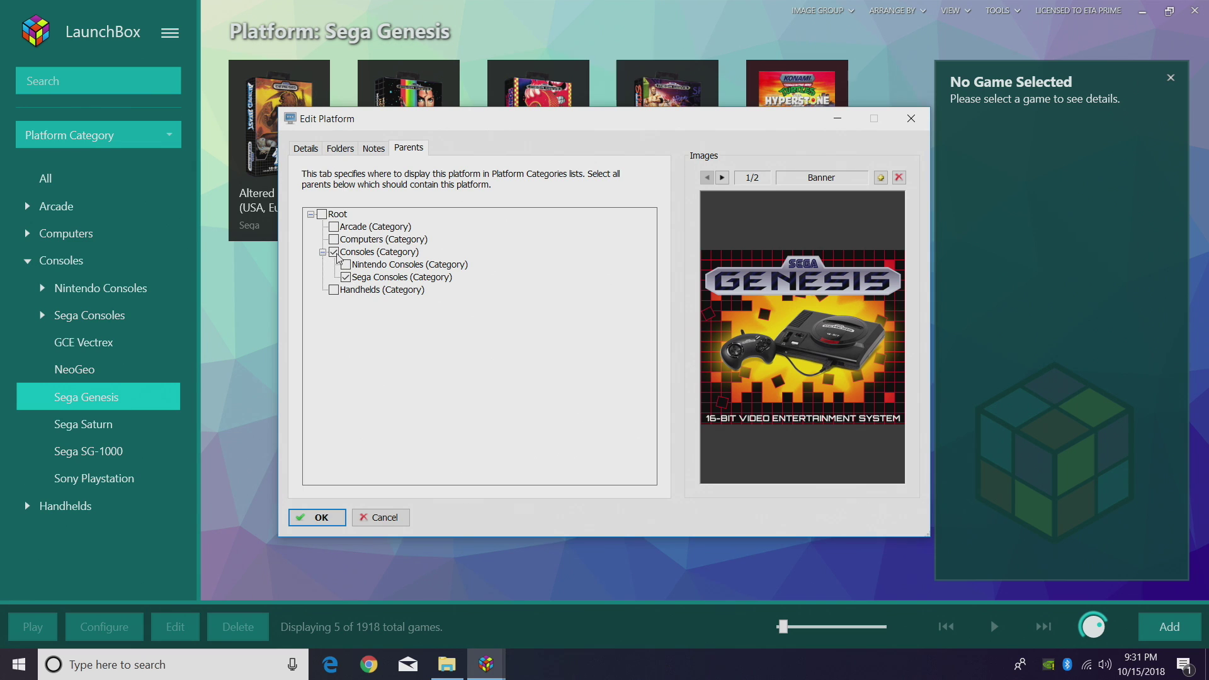
pyautogui.click(317, 518)
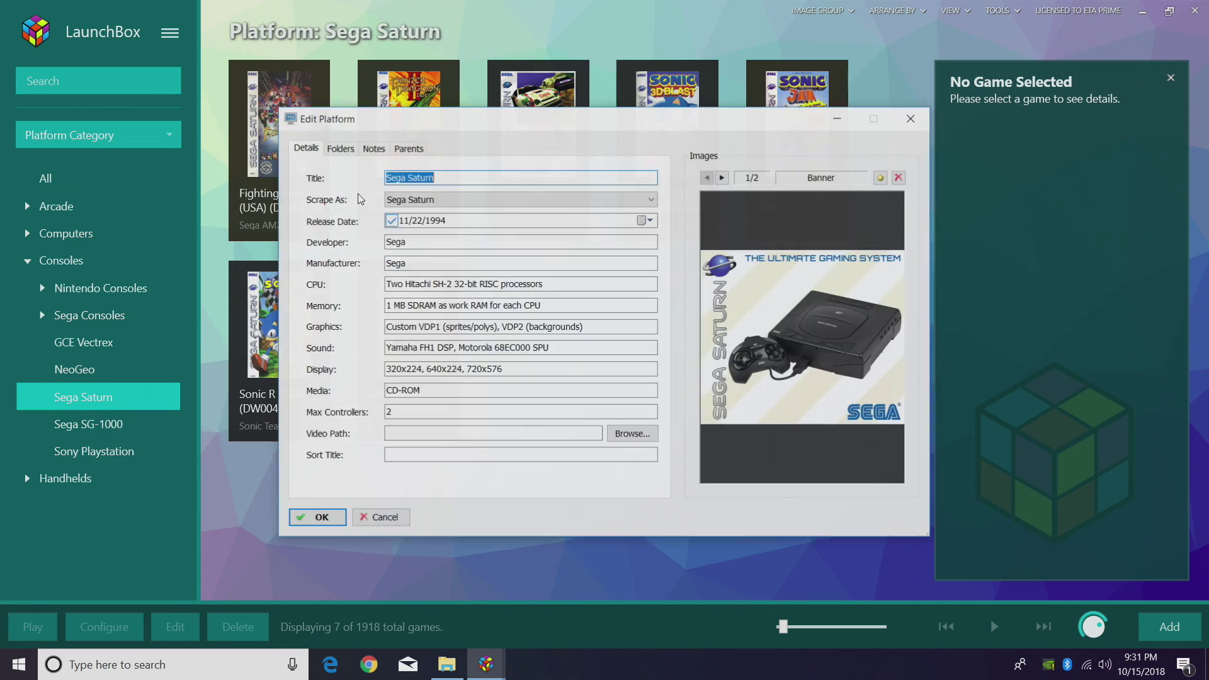
pyautogui.click(408, 147)
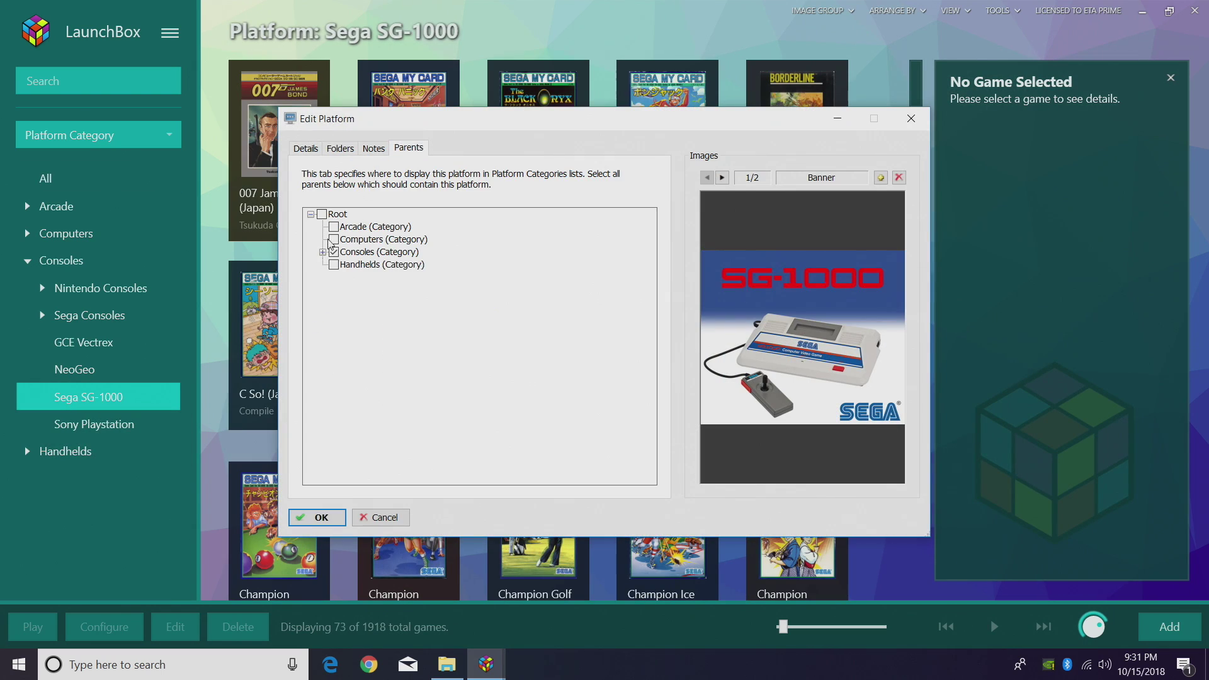
pyautogui.click(316, 517)
pyautogui.click(116, 316)
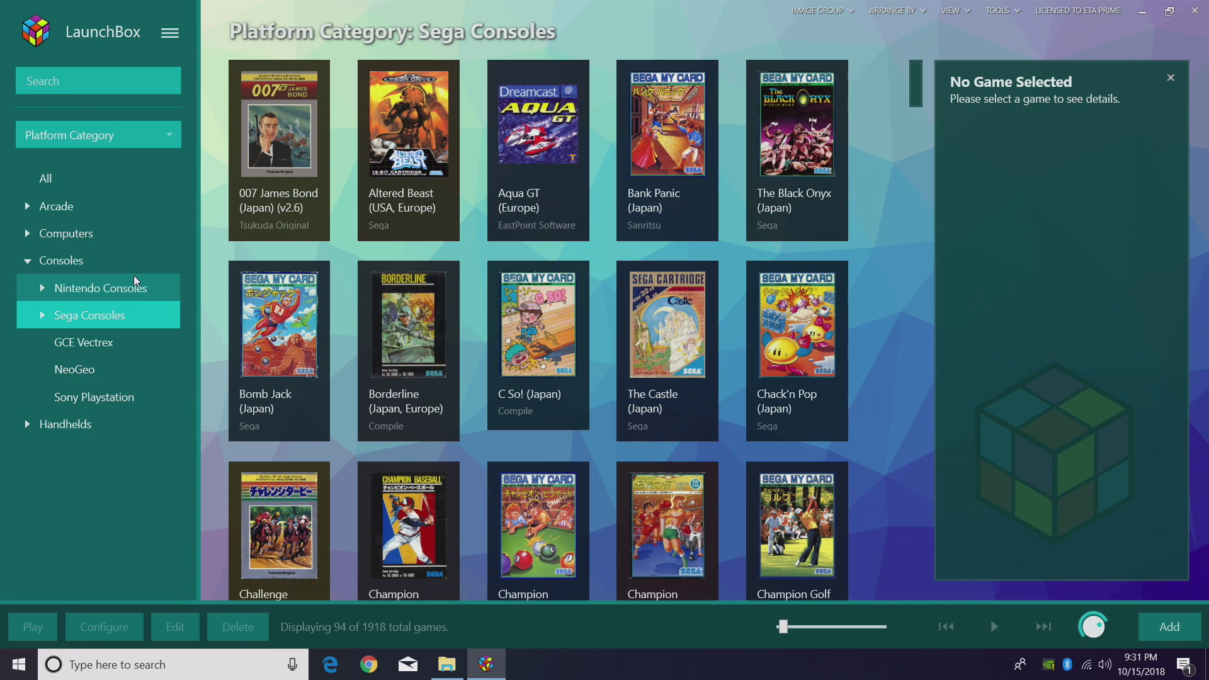
pyautogui.click(42, 288)
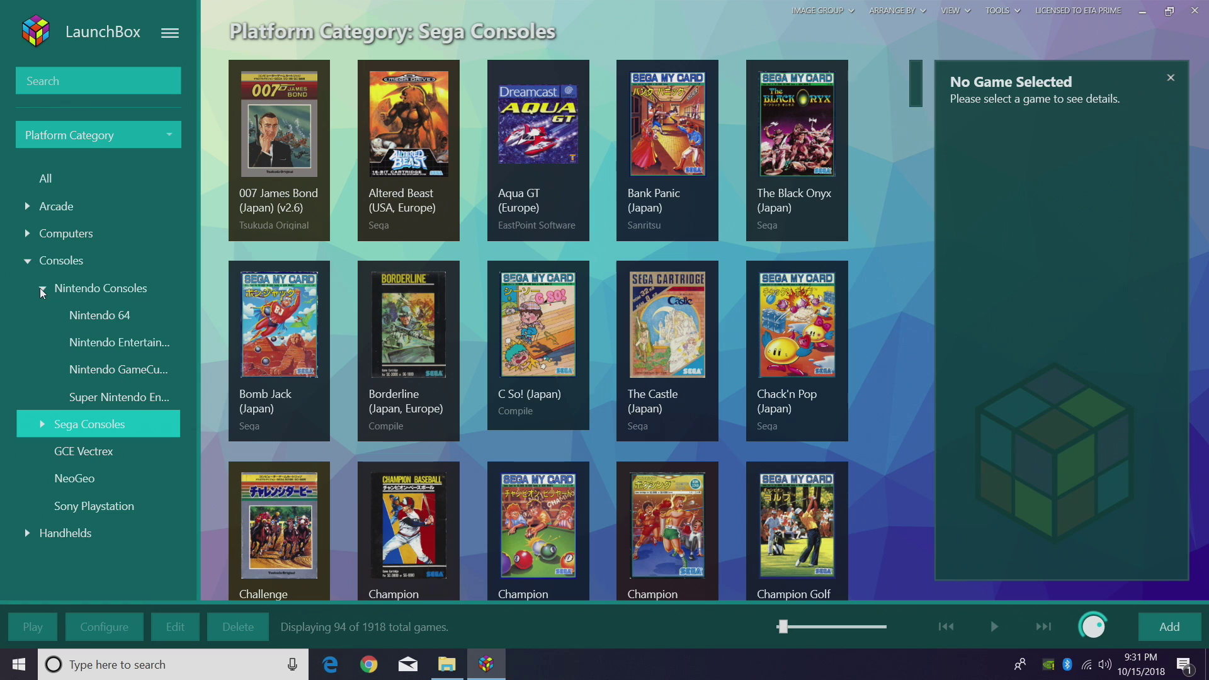